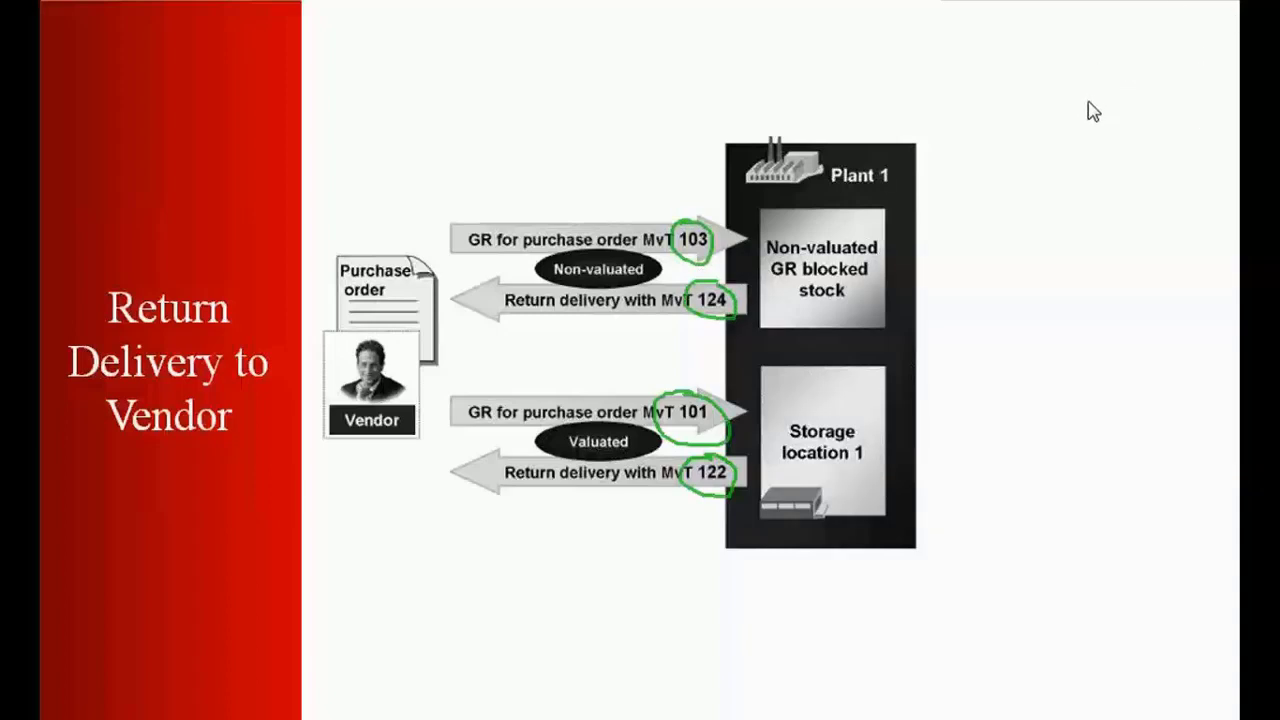
Erase the pen annotations from the Return Delivery to Vendor slide and end the slide show.
key("e")
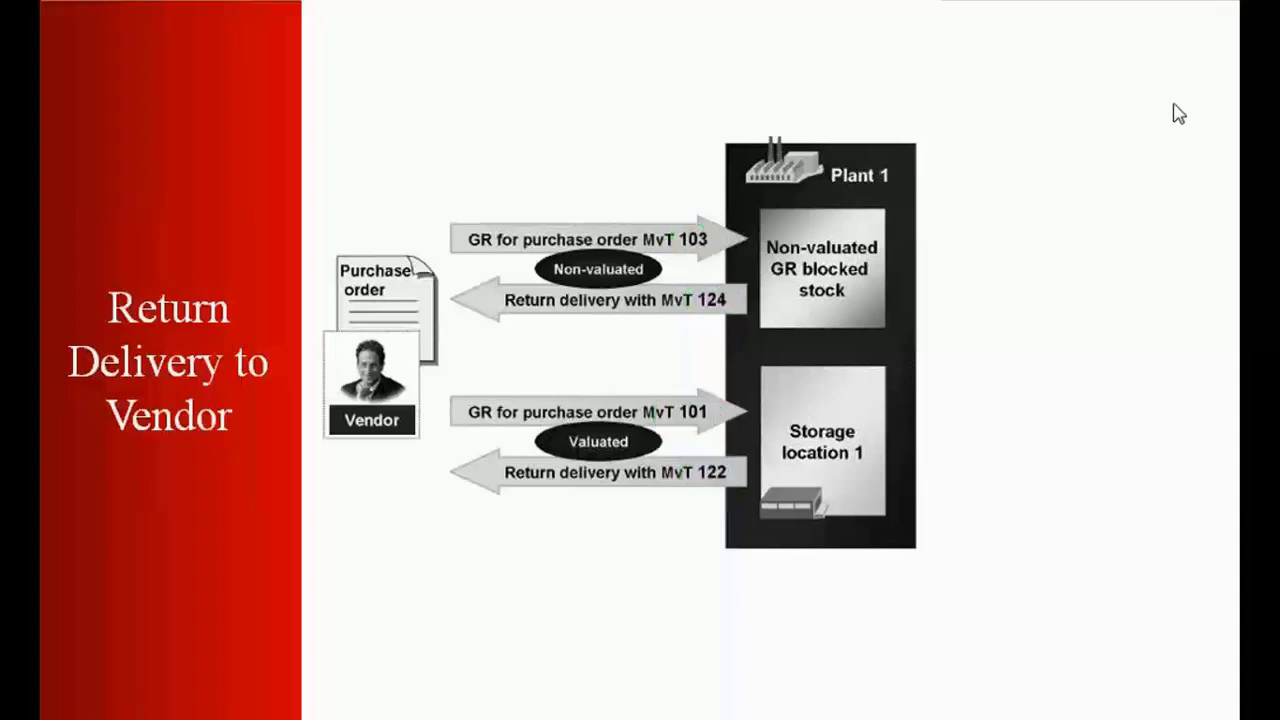
left_click(688, 84)
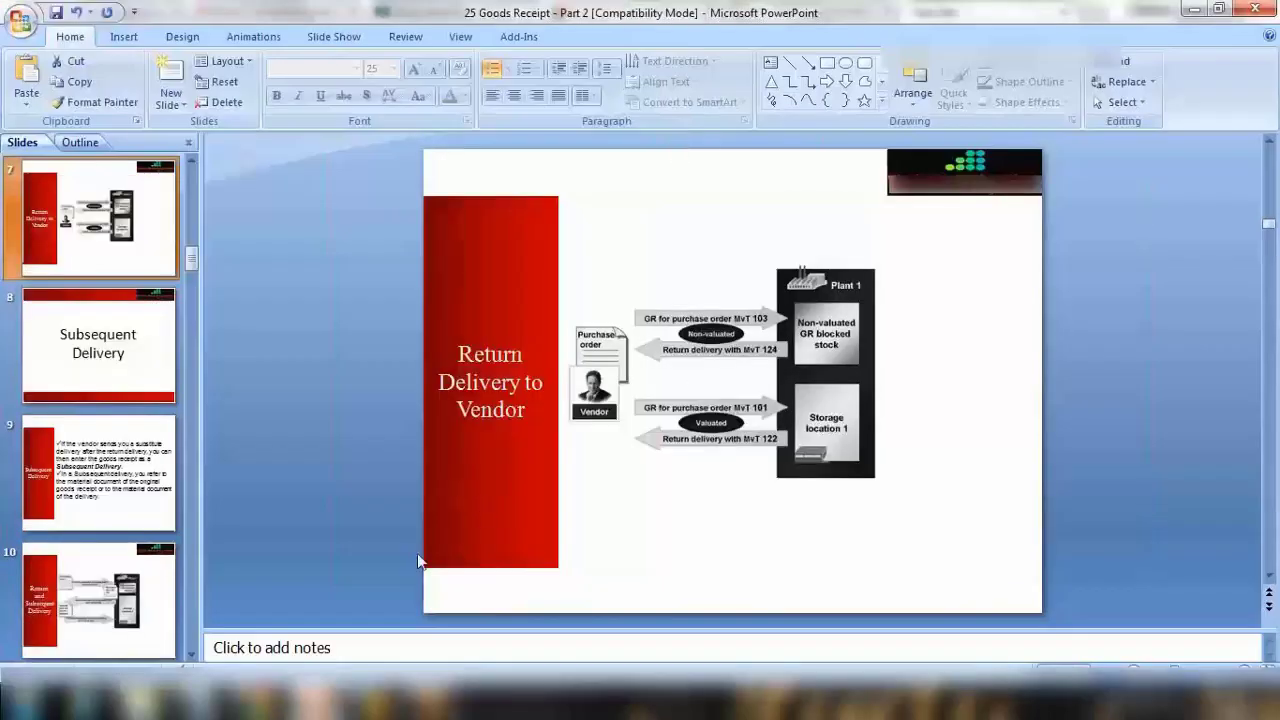
Write the heading "Return delivery" in a blank Notepad document.
left_click(190, 610)
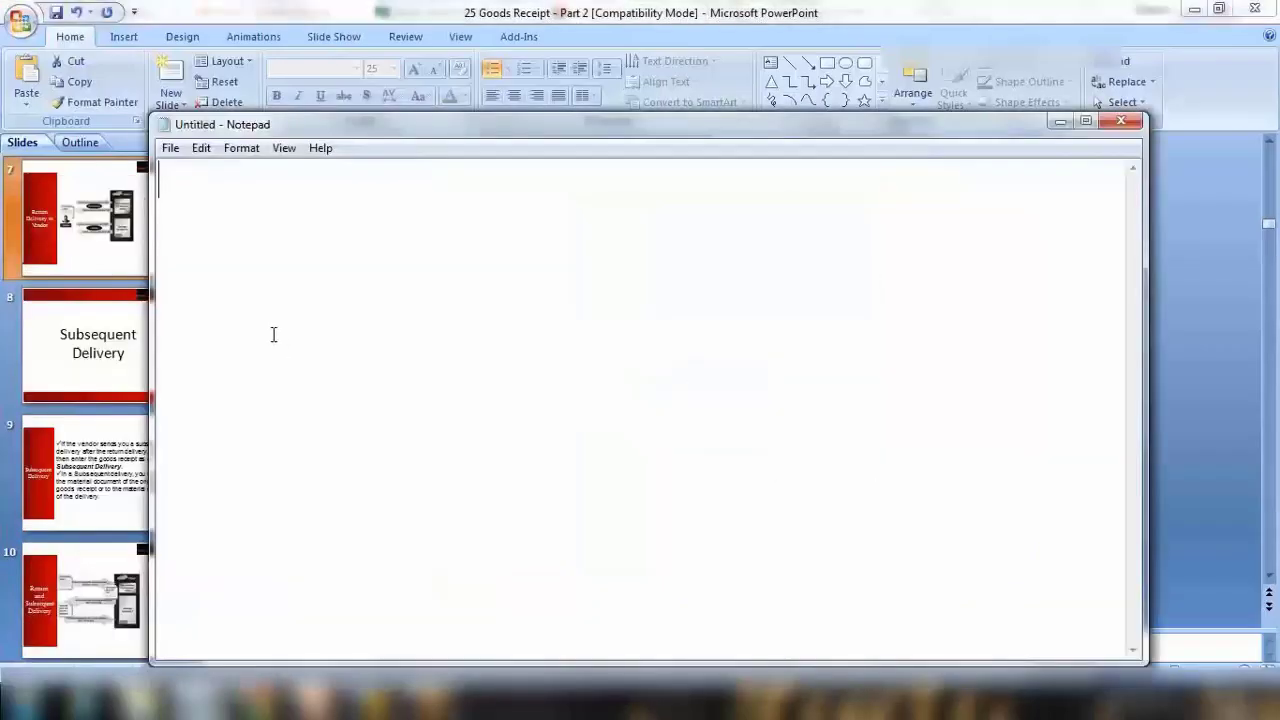
type("Re")
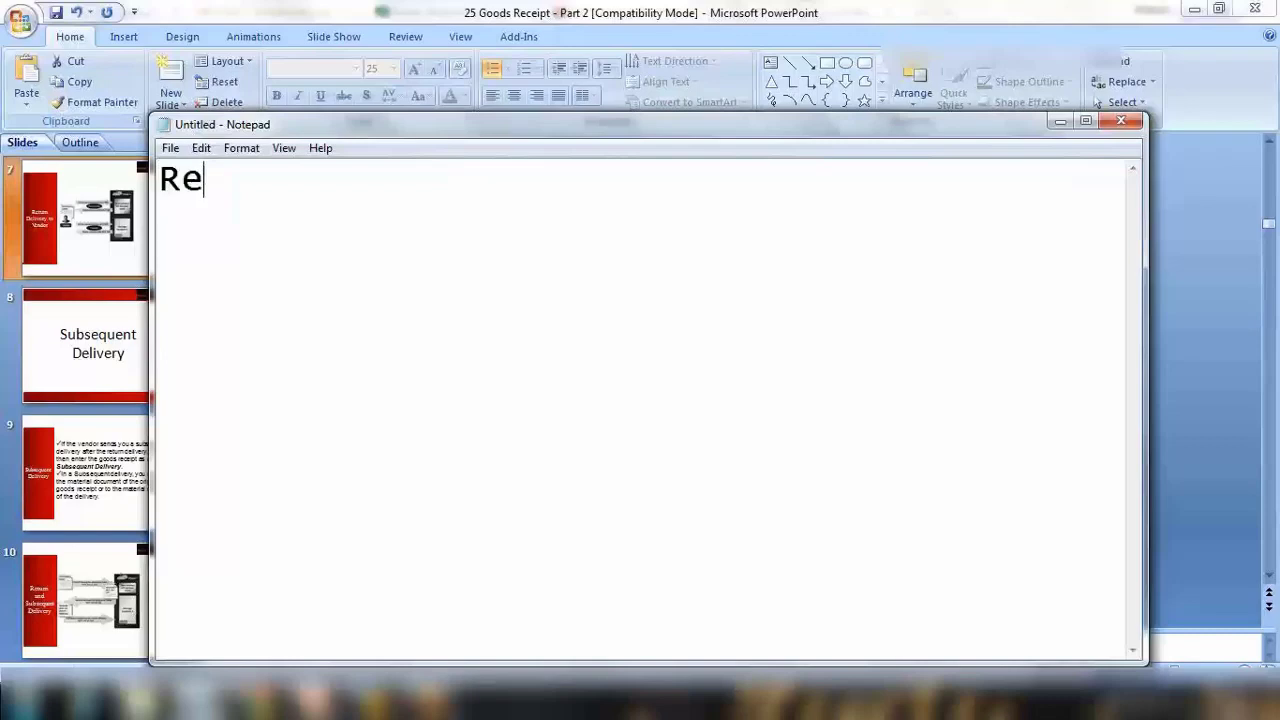
type("turn deli")
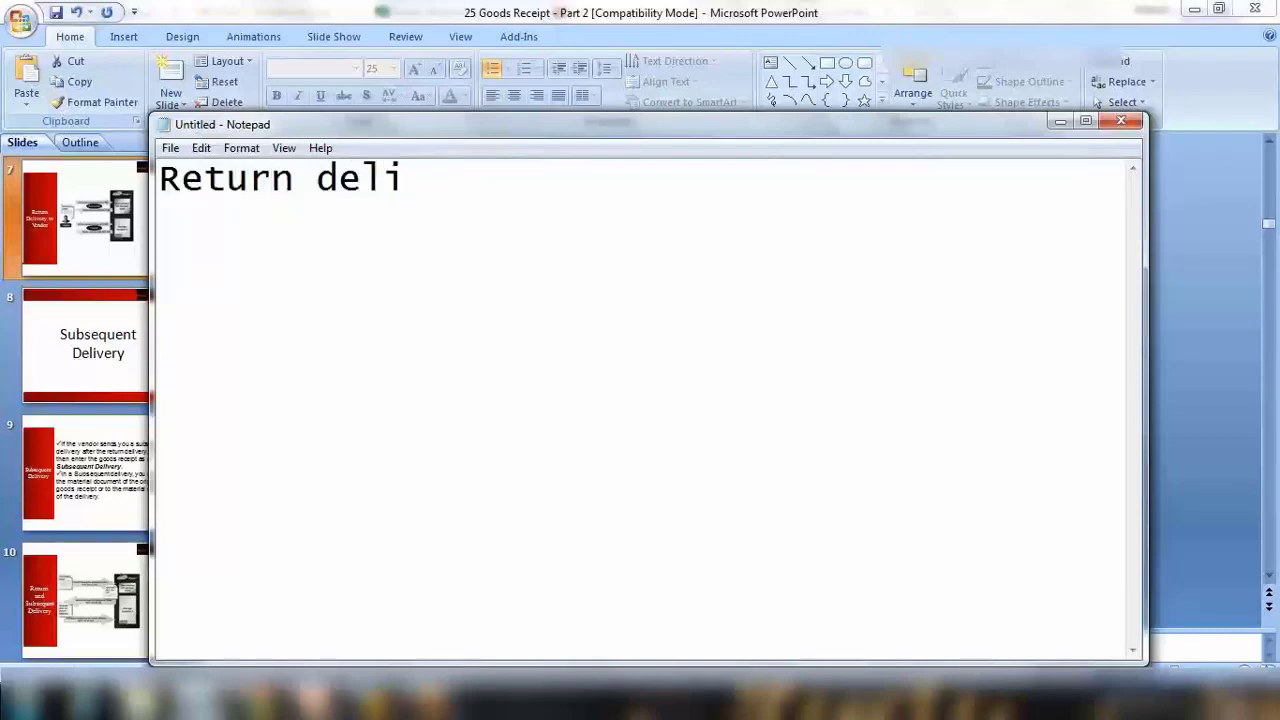
type("very")
key("Return")
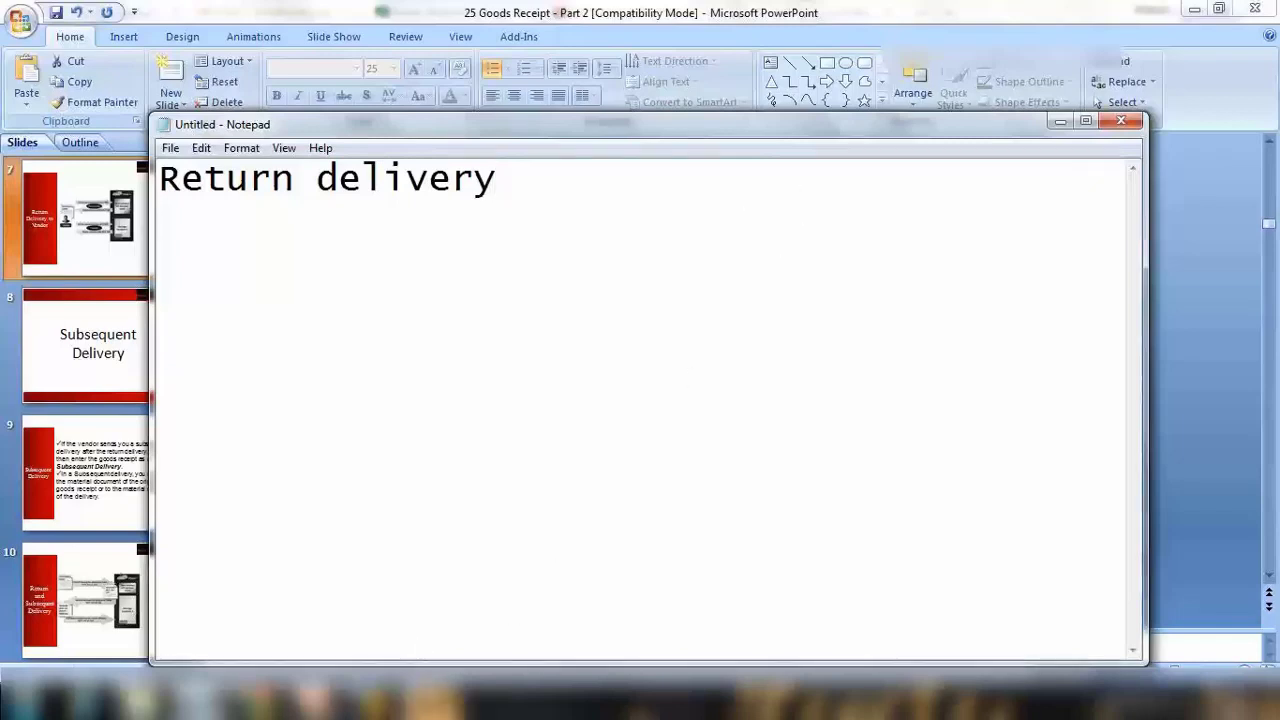
Switch to SAP and start a standard purchase order with transaction ME21N for vendor Study Nest Vendor1.
left_click(200, 700)
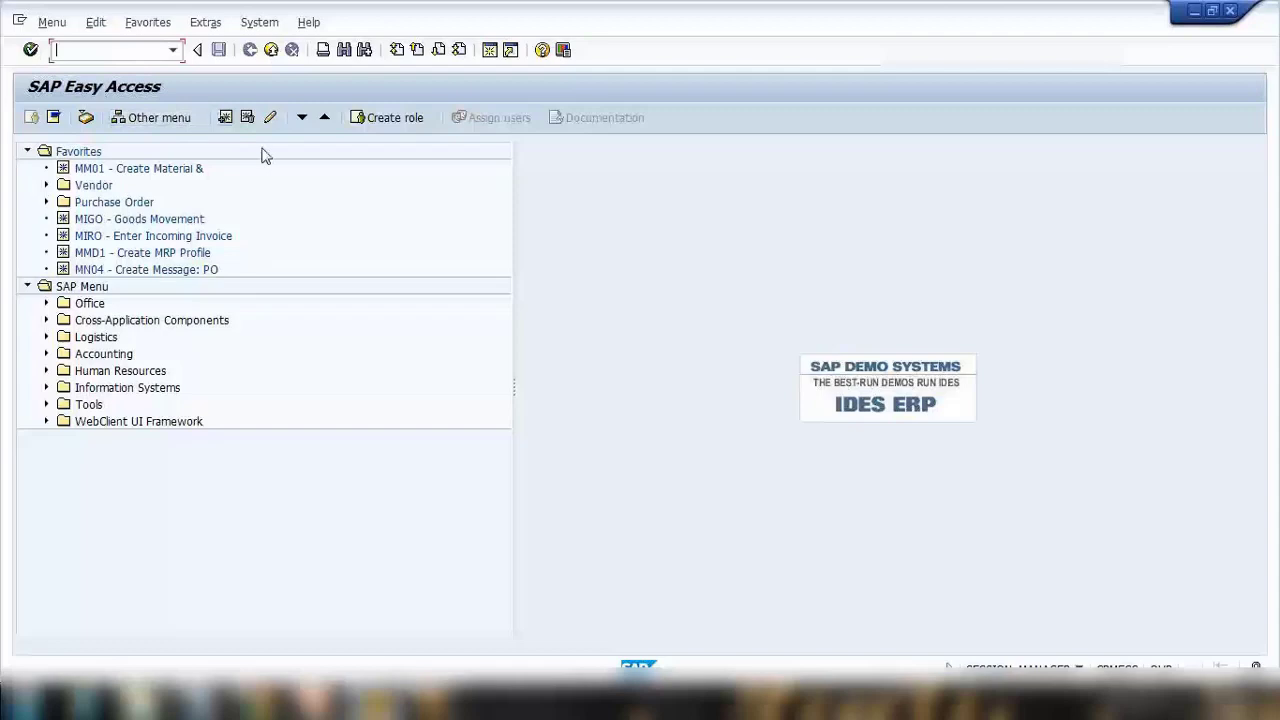
type("me21n")
key("Return")
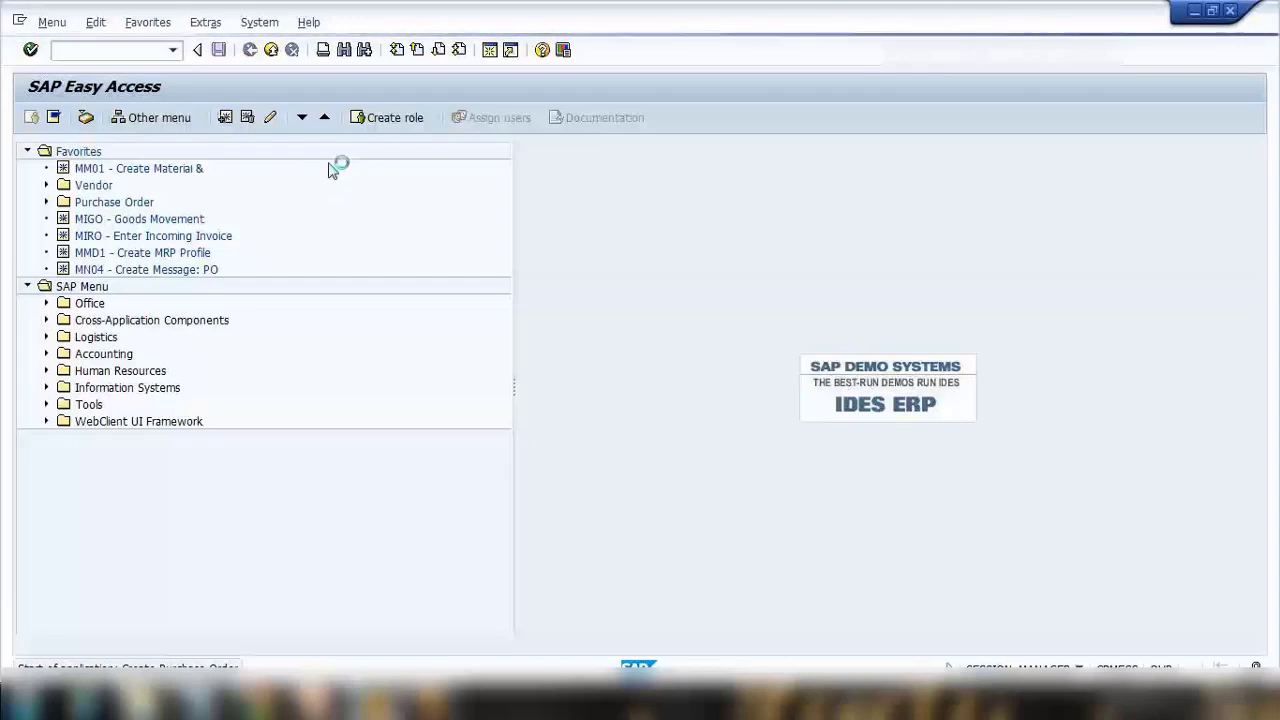
type("100501")
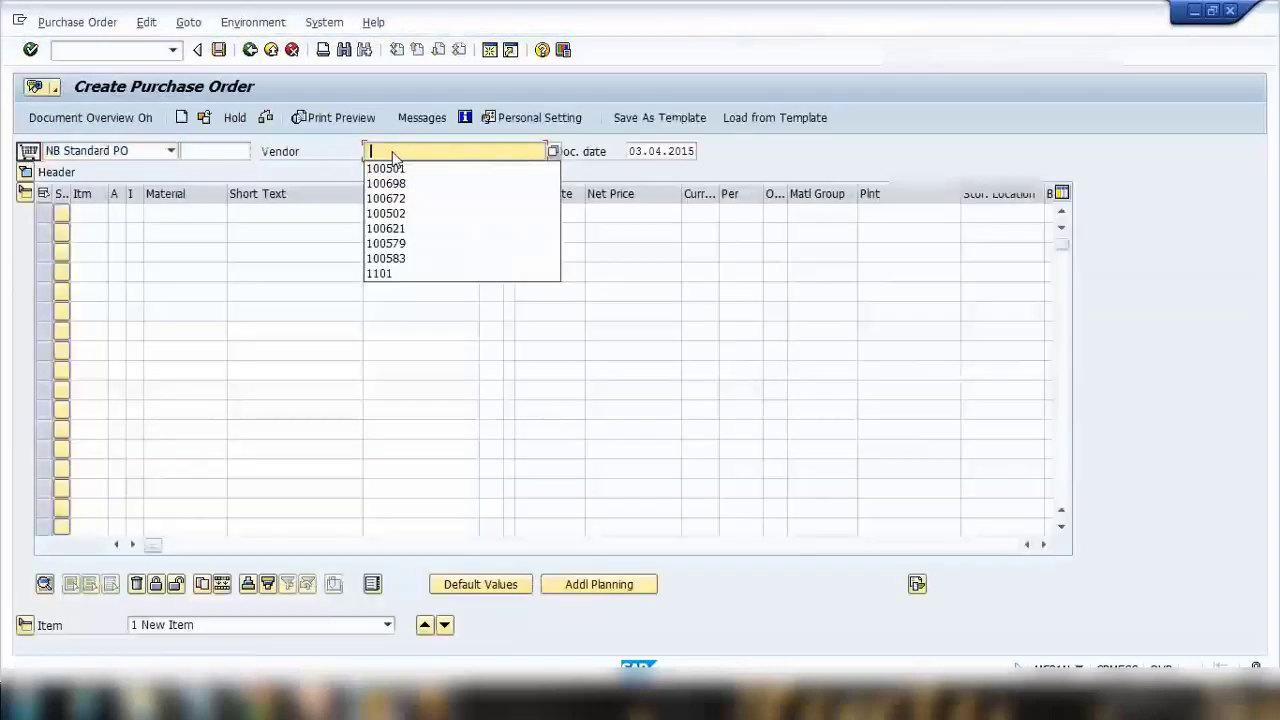
Add an item for material abc with quantity 10 and plant 1000, and save the purchase order.
left_click(197, 215)
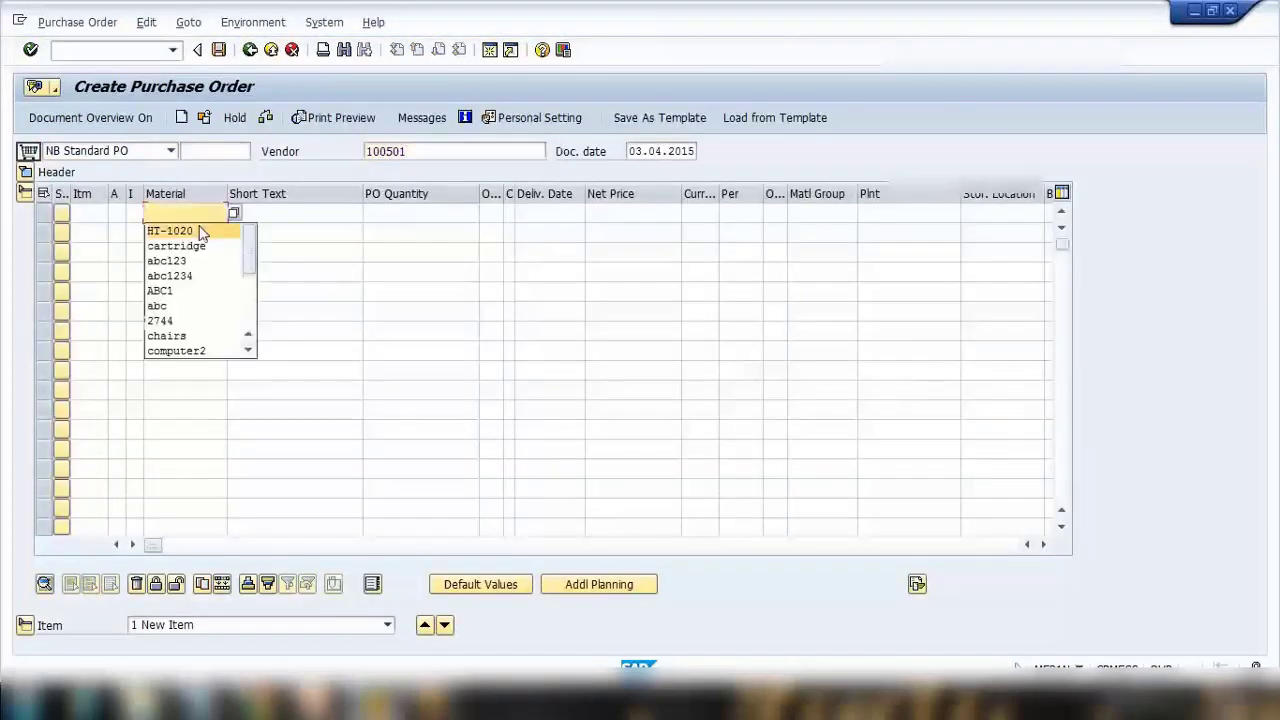
left_click(197, 305)
left_click(393, 212)
type("10")
left_click(877, 212)
type("1000")
key("Return")
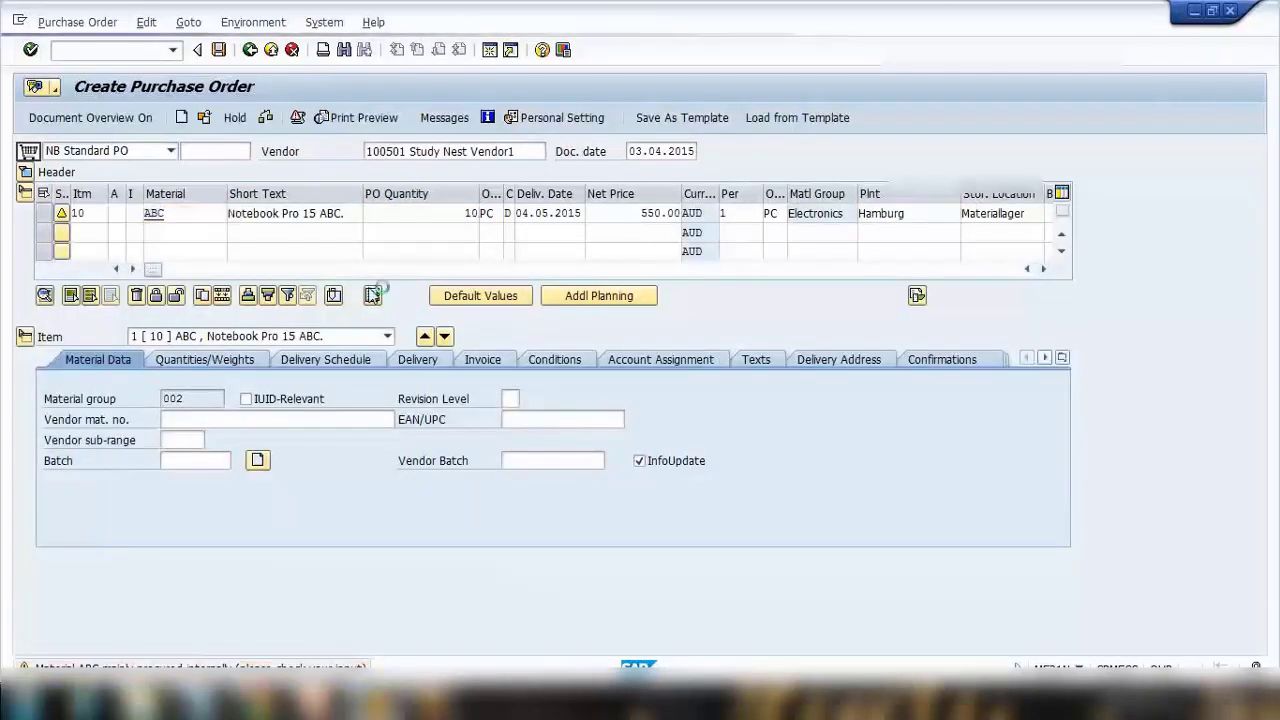
key("Return")
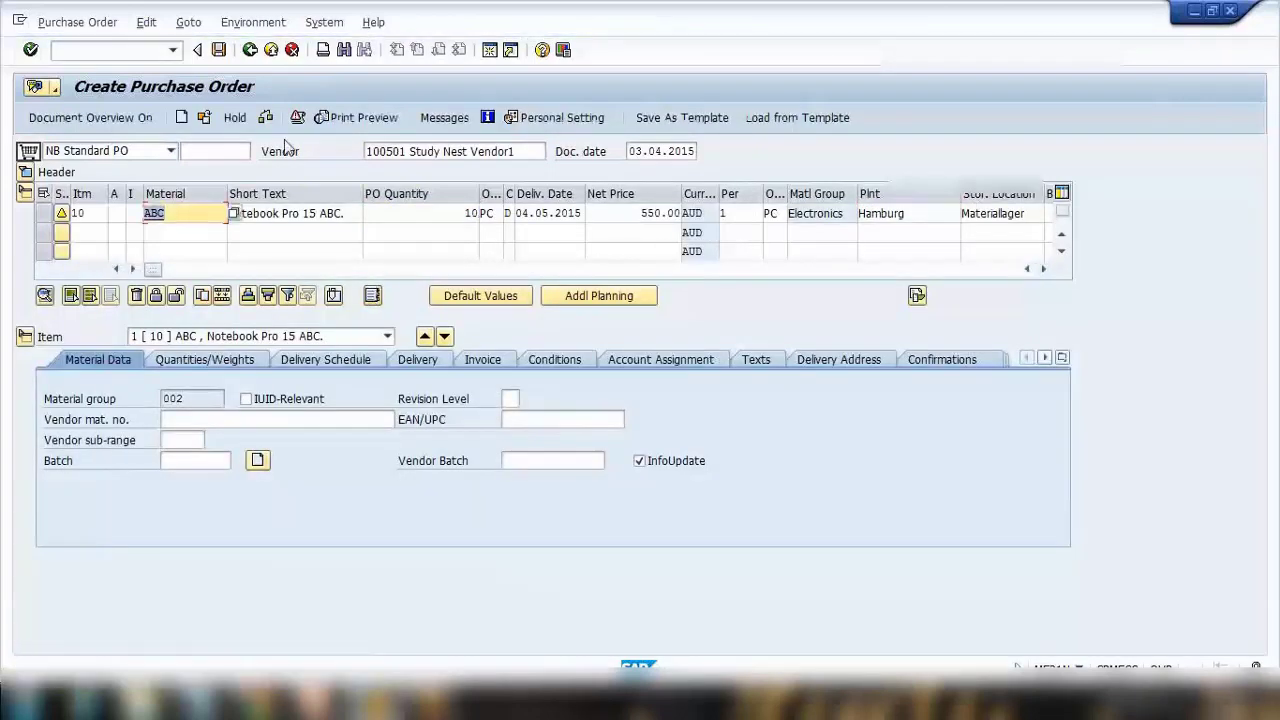
left_click(218, 49)
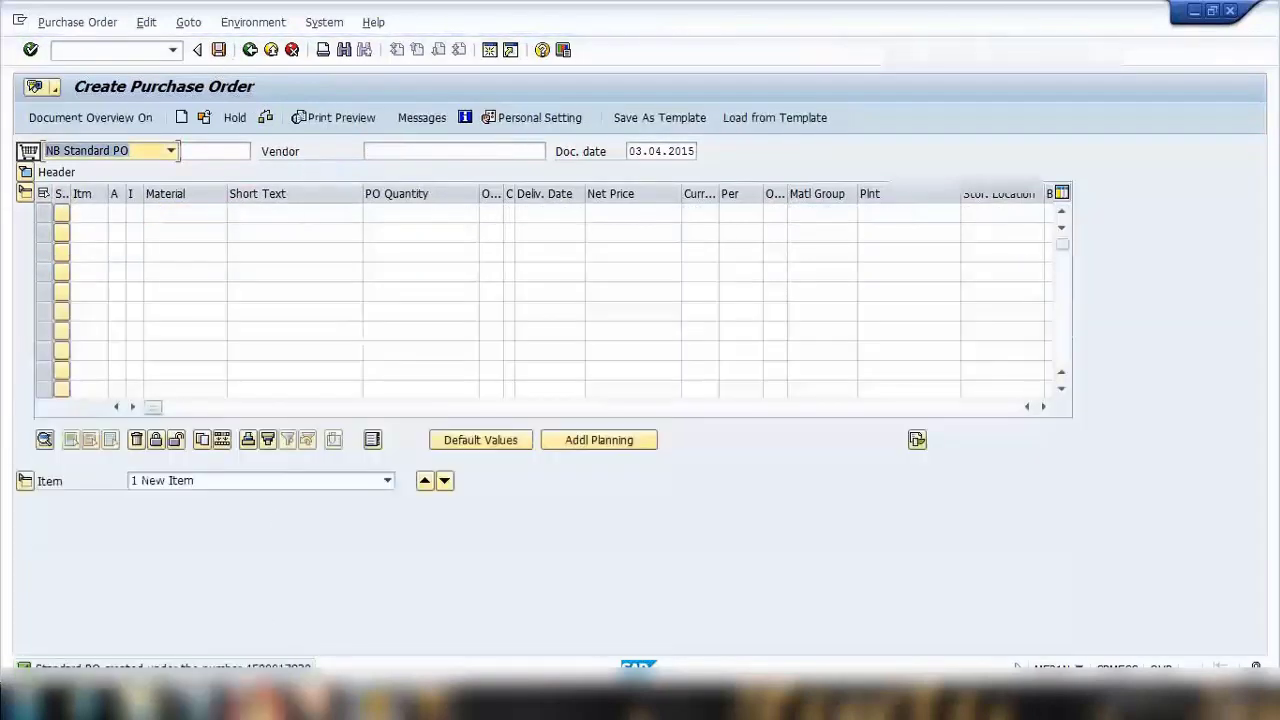
Copy the new purchase order's number into Notepad on a "PO -" line above the "Return delivery" heading.
left_click(205, 117)
key("ctrl+c")
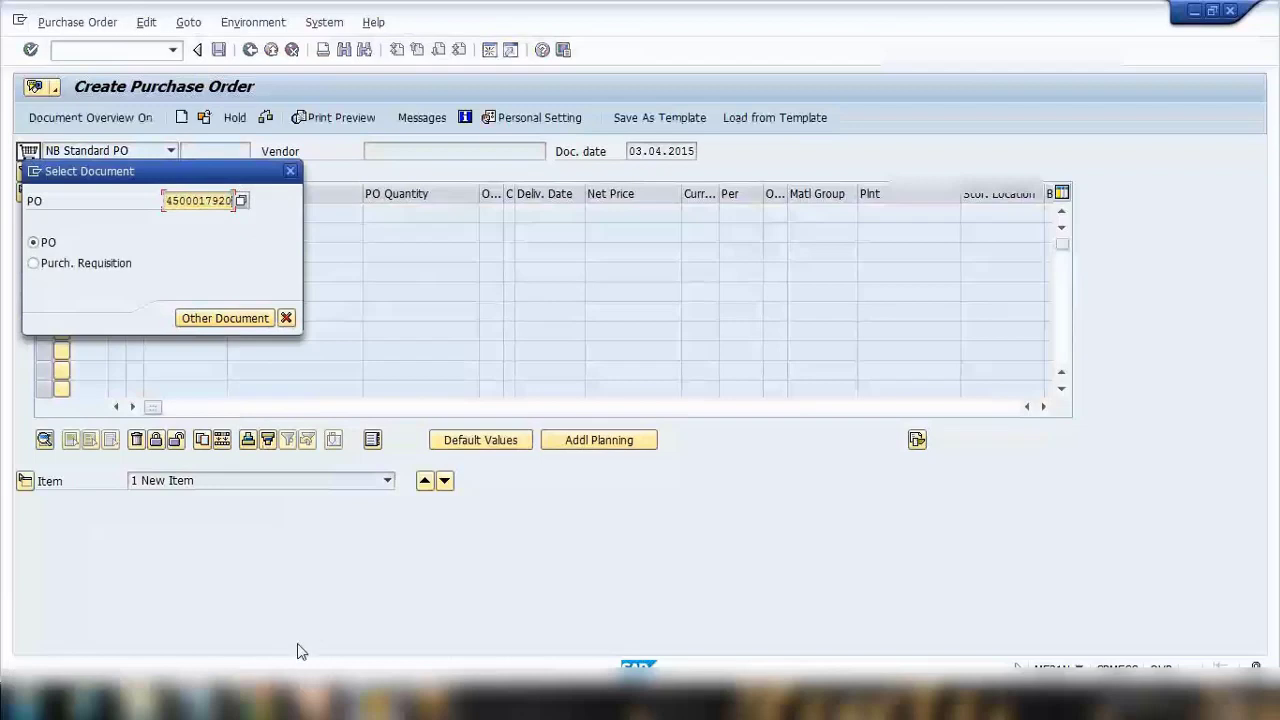
key("alt+Tab")
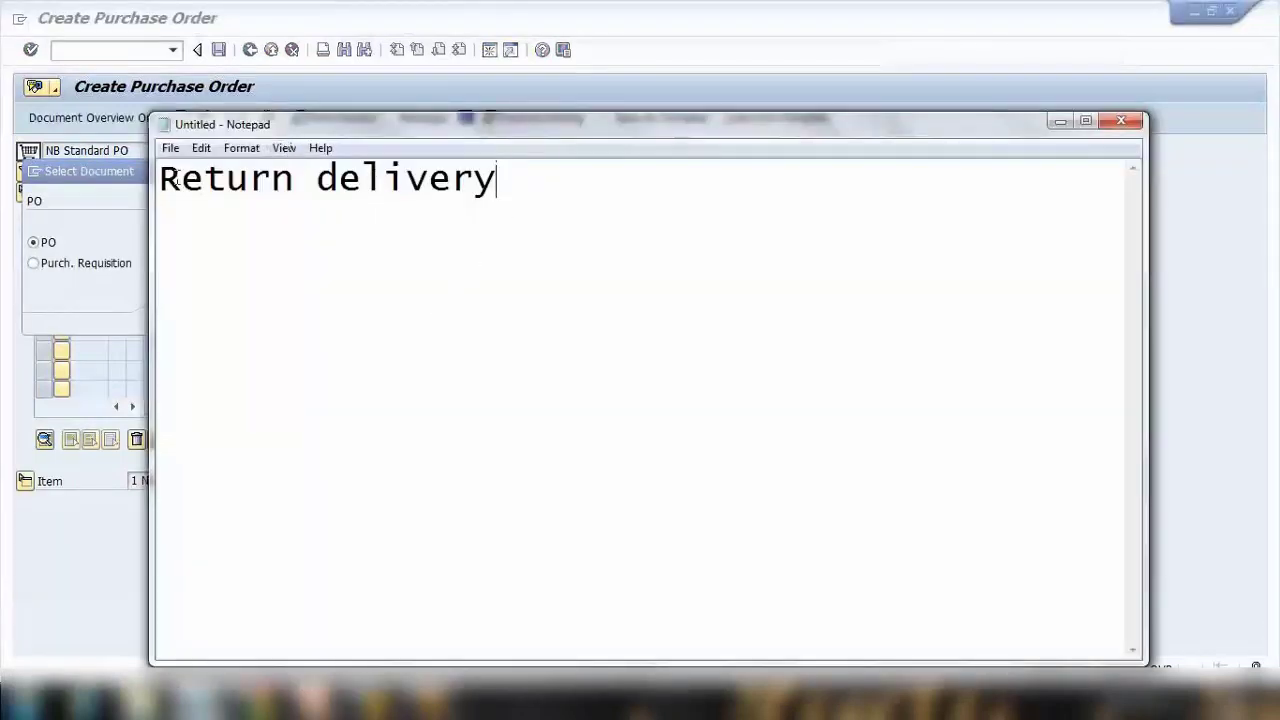
key("Return")
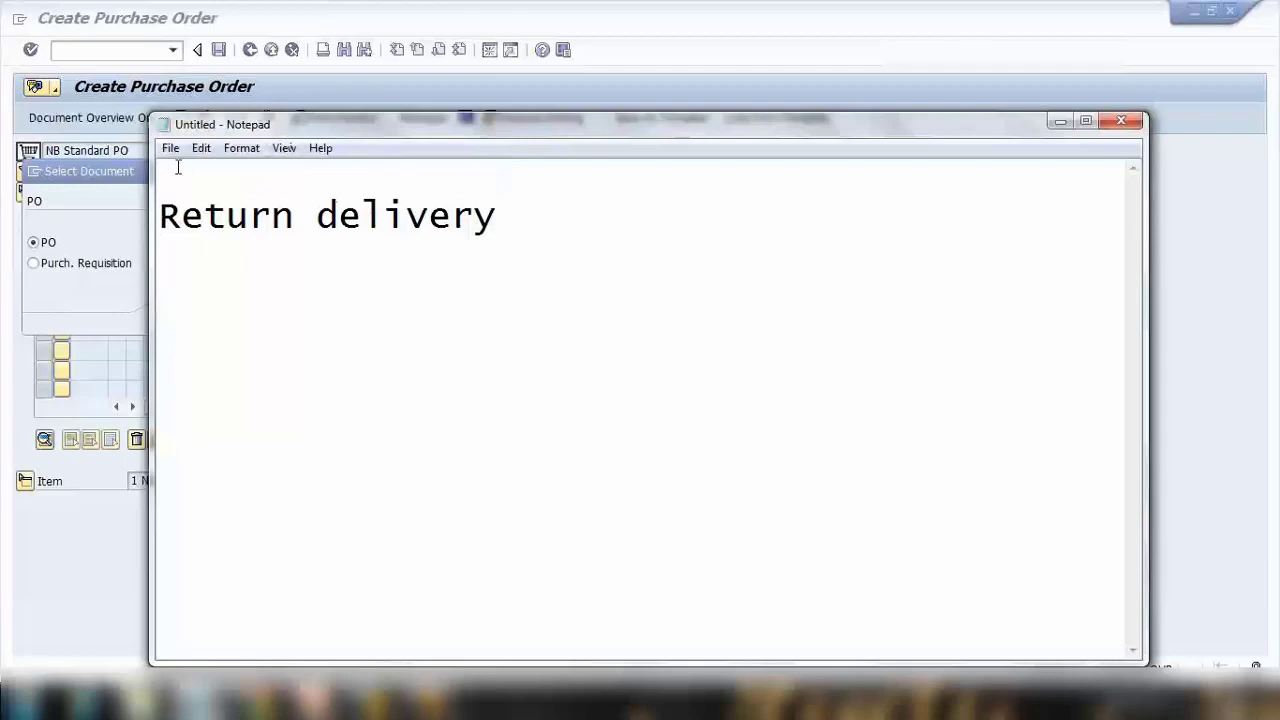
type("PO -")
key("ctrl+v")
left_click(1060, 121)
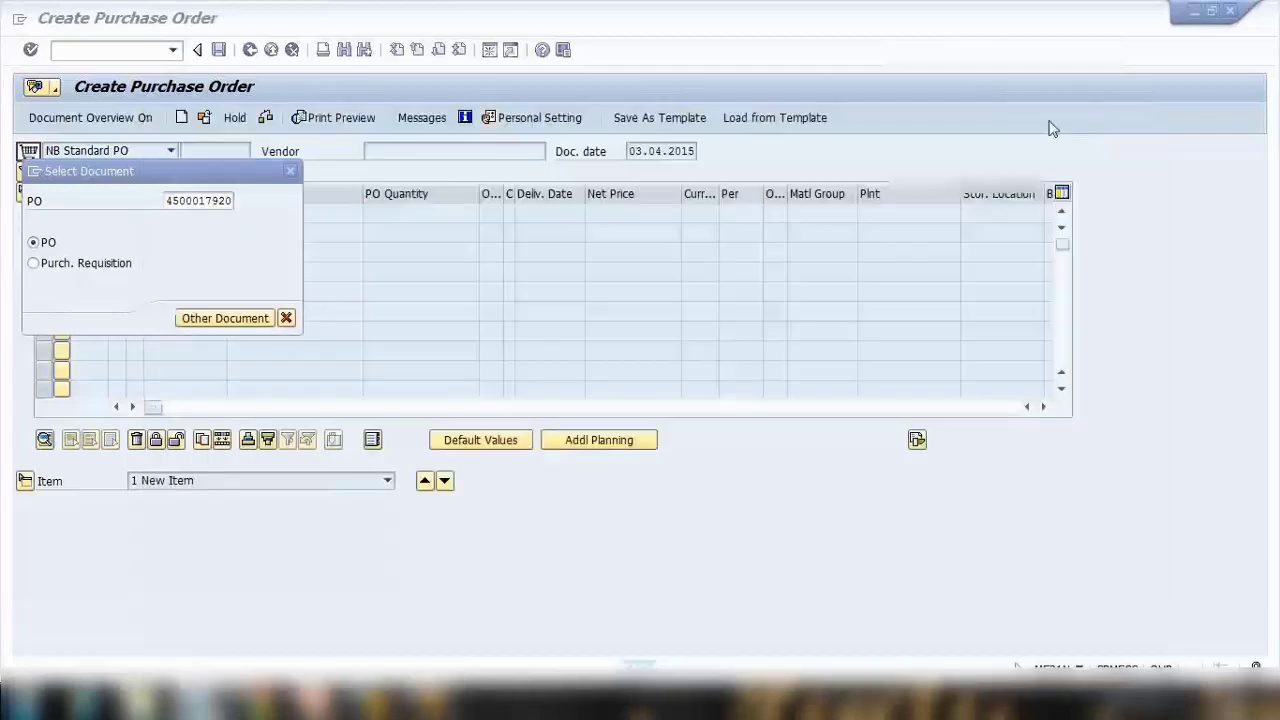
Start transaction MIGO in SAP and load the new purchase order for a goods receipt by its purchase order number.
left_click(266, 318)
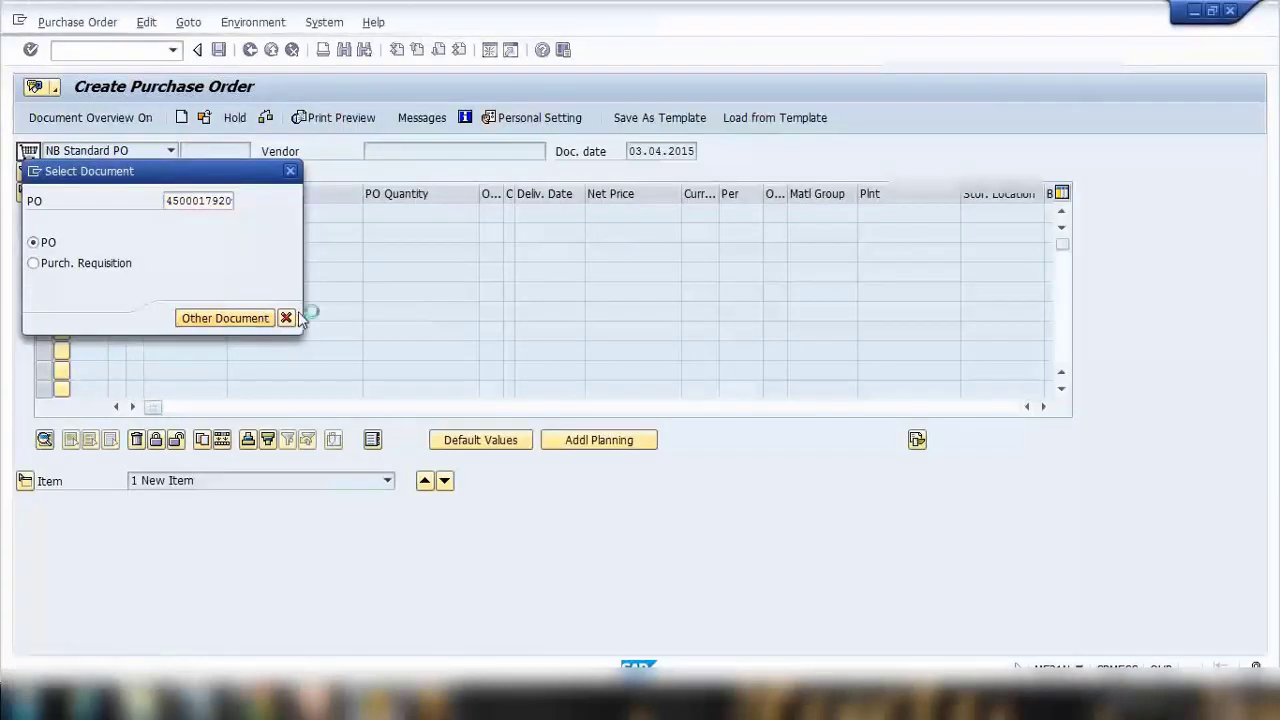
left_click(141, 52)
key("Return")
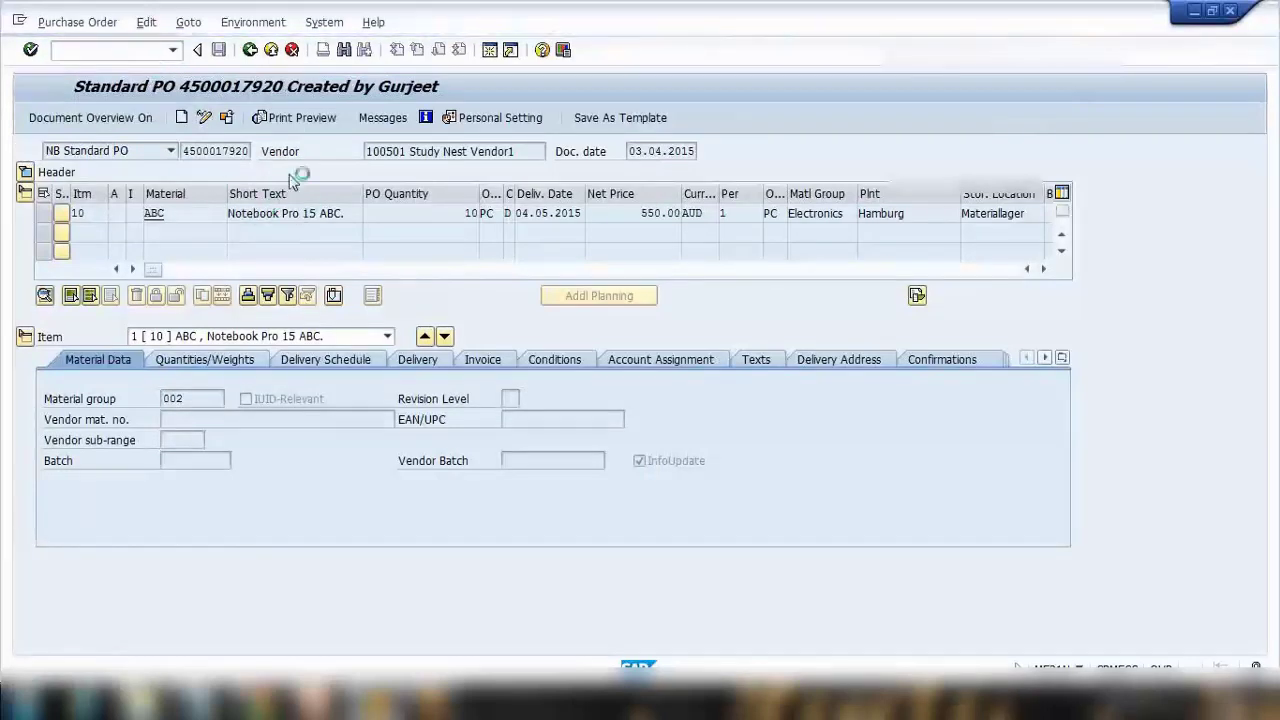
type("4500017920")
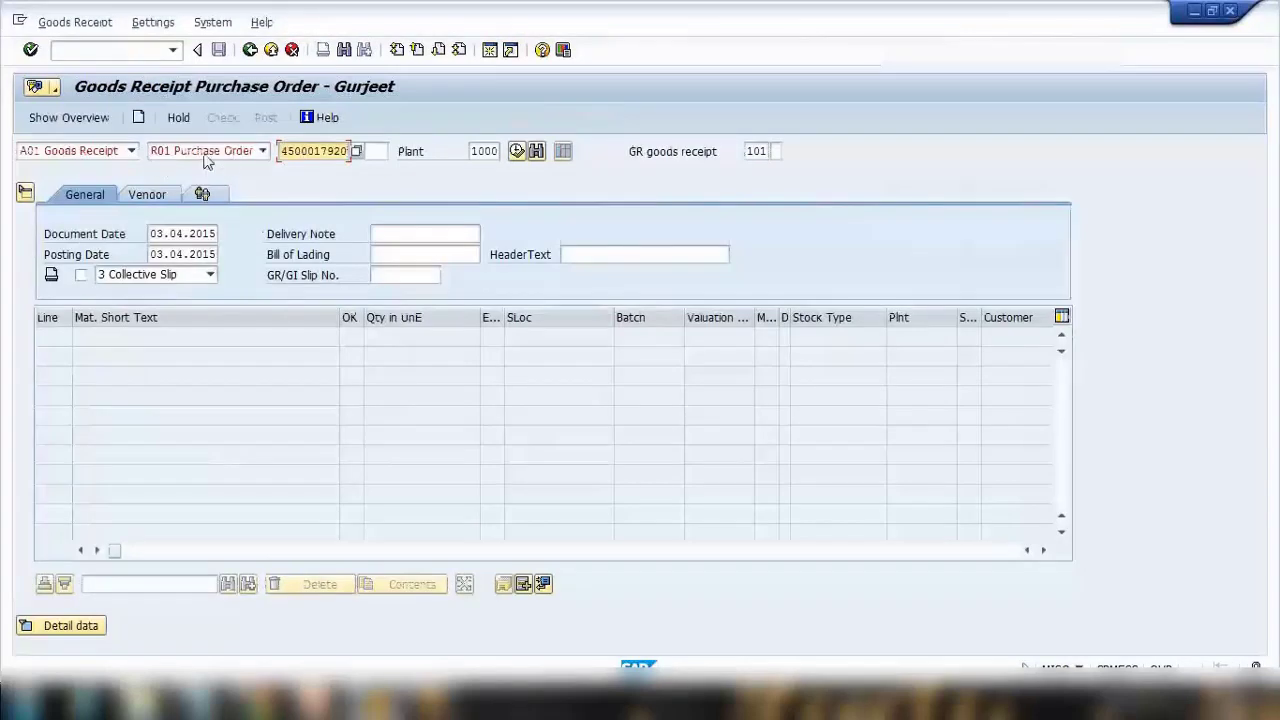
key("Return")
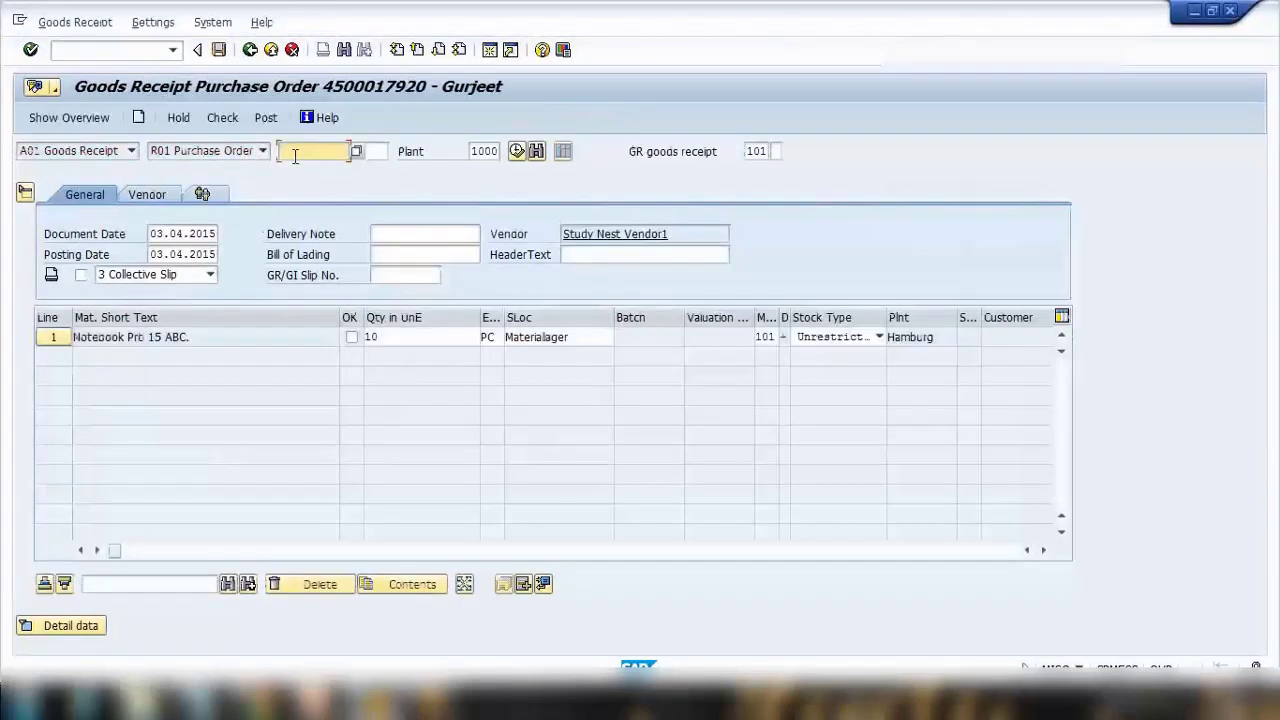
Mark the notebook item as OK, set the delivery note to demo1 and check the goods receipt document.
left_click(354, 339)
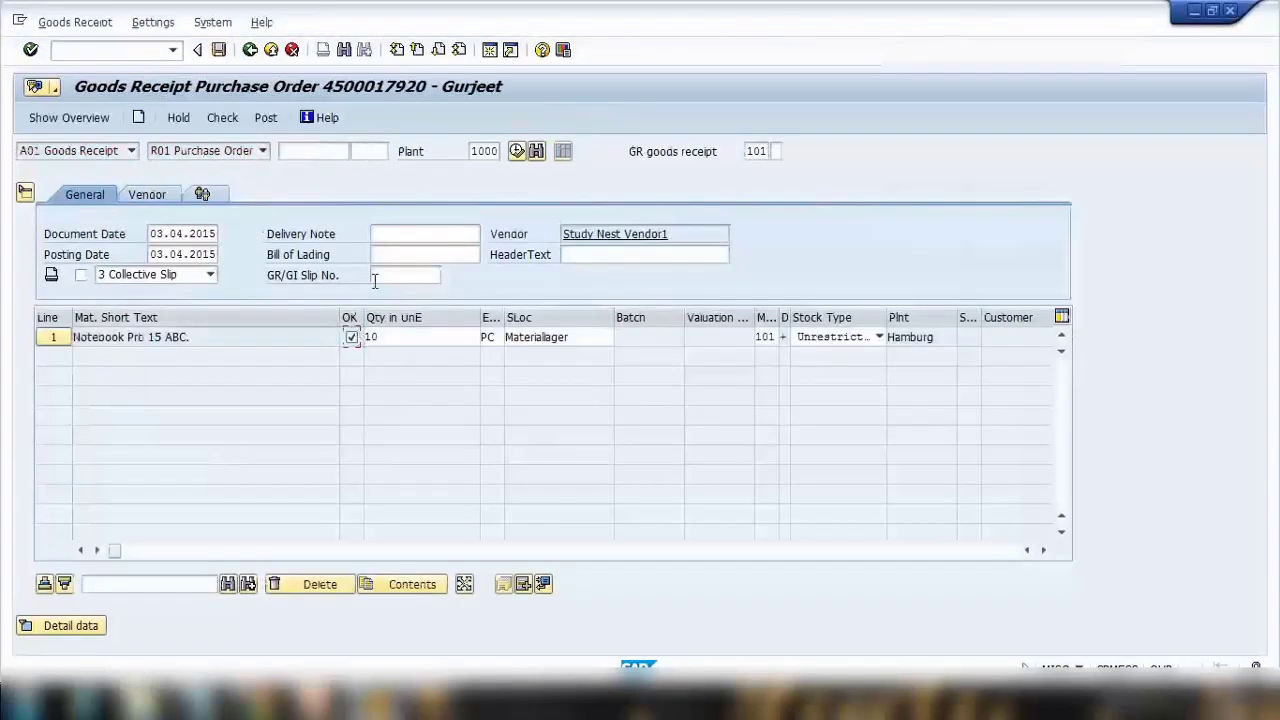
left_click(385, 236)
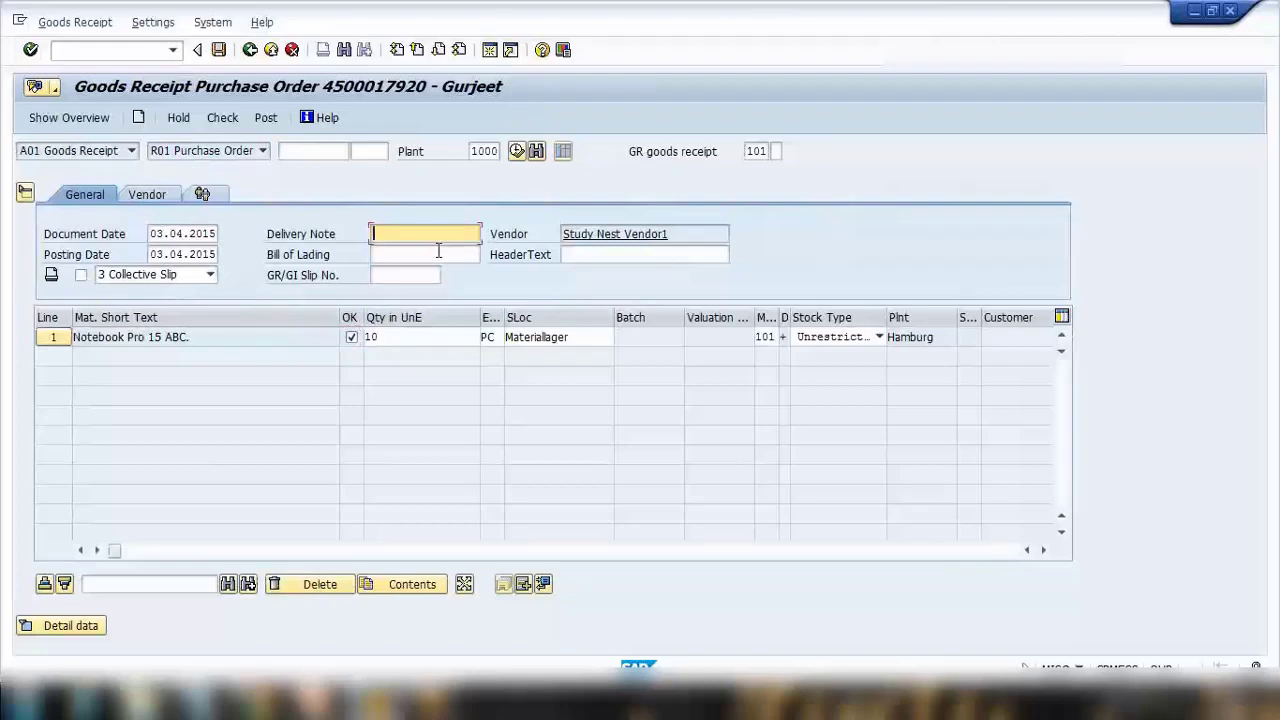
type("ss")
key("BackSpace")
key("BackSpace")
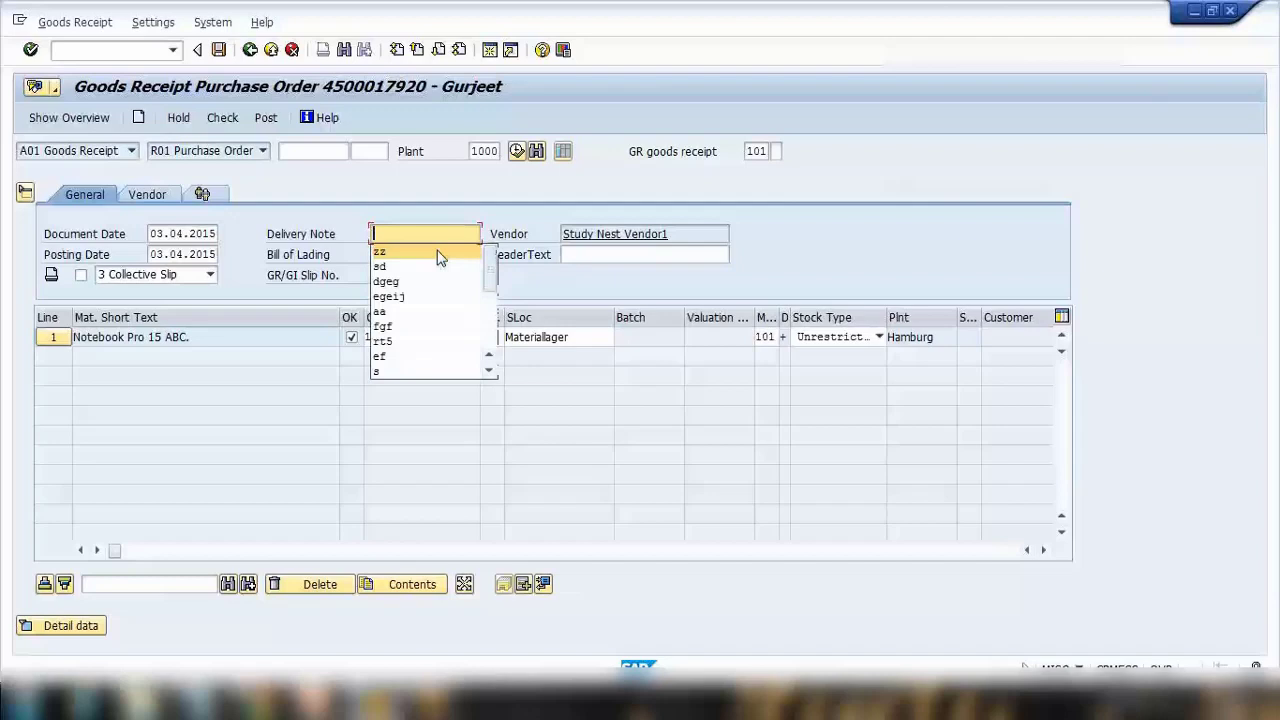
type("demo1")
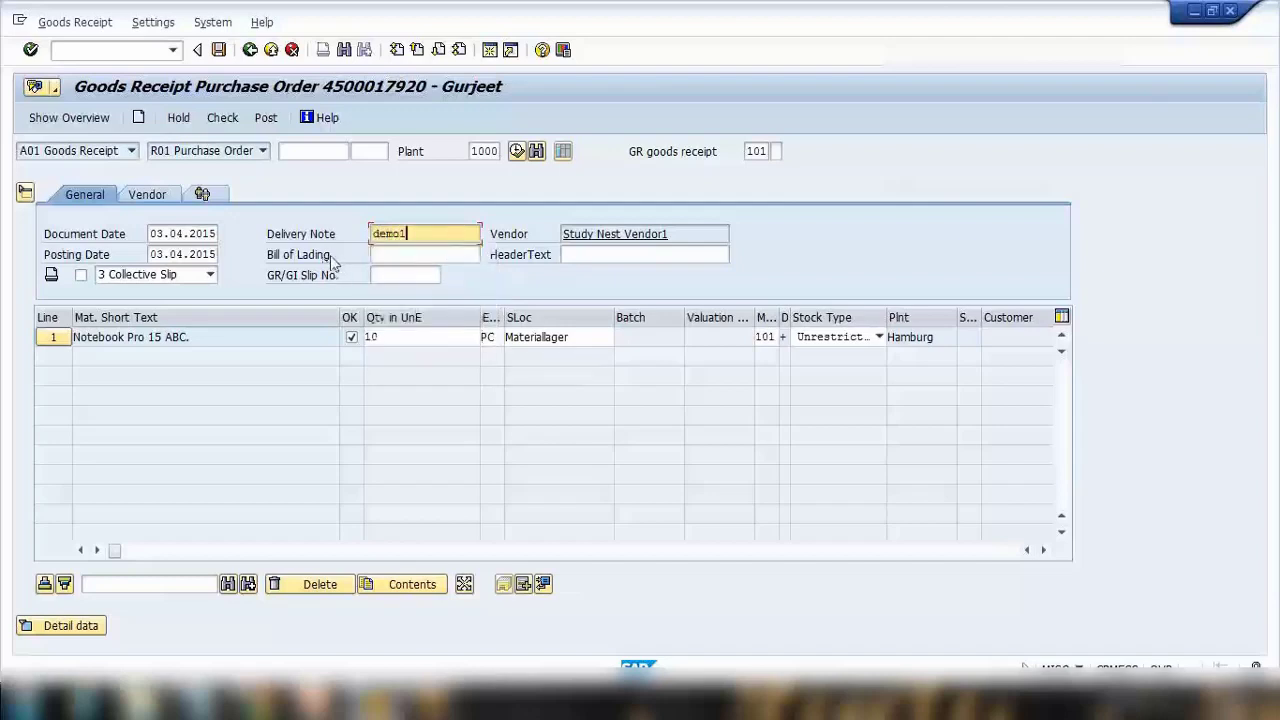
left_click(229, 122)
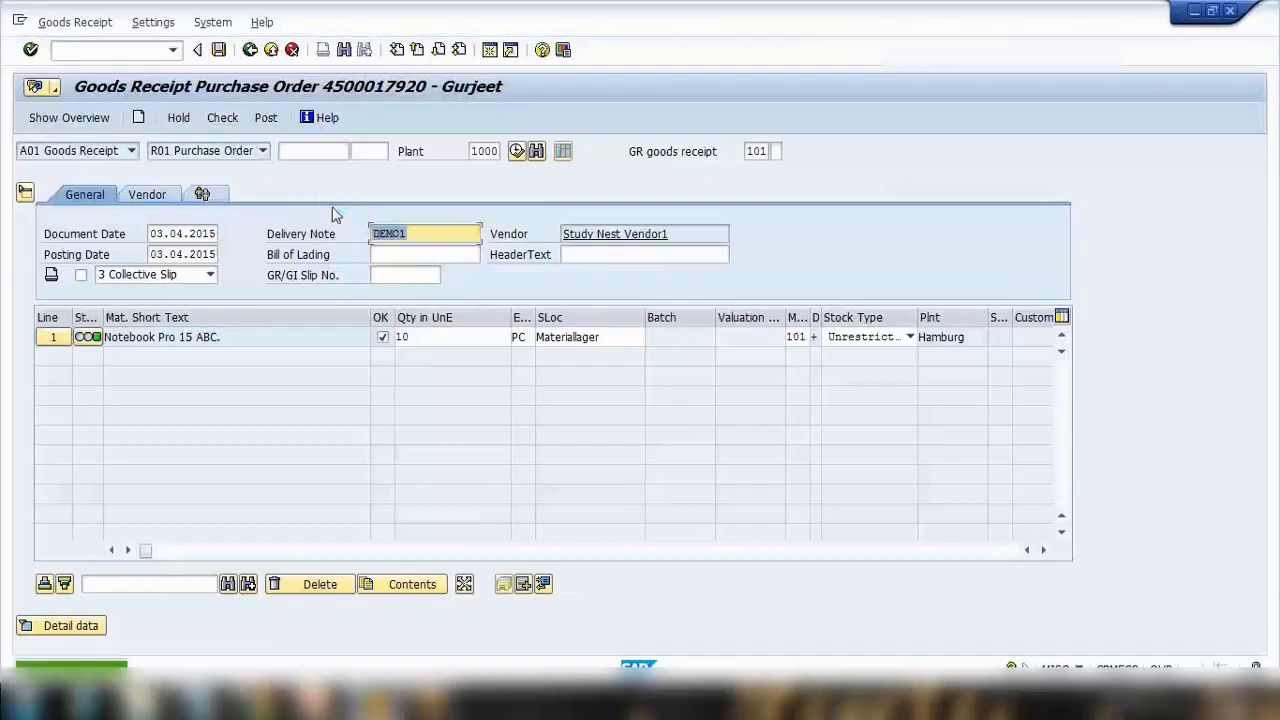
Examine the list of available movement types for the notebook item and close it without changing the type.
left_click(796, 337)
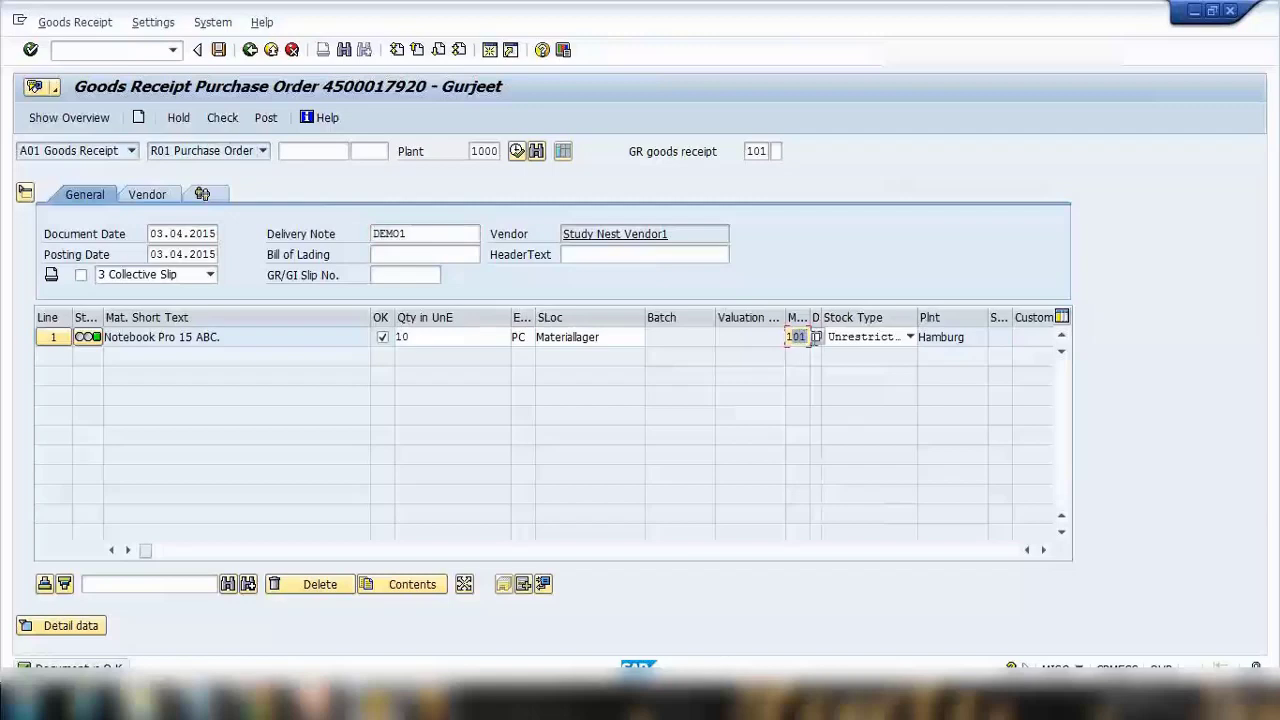
key("Return")
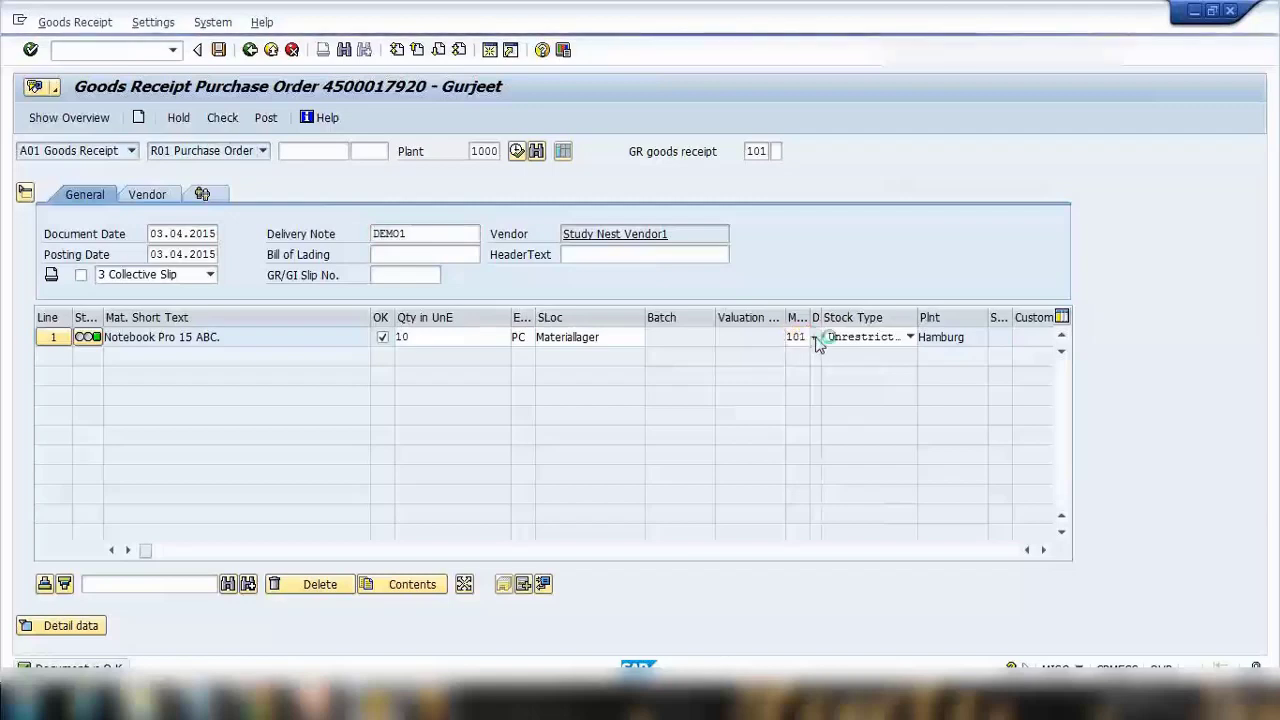
left_click(815, 338)
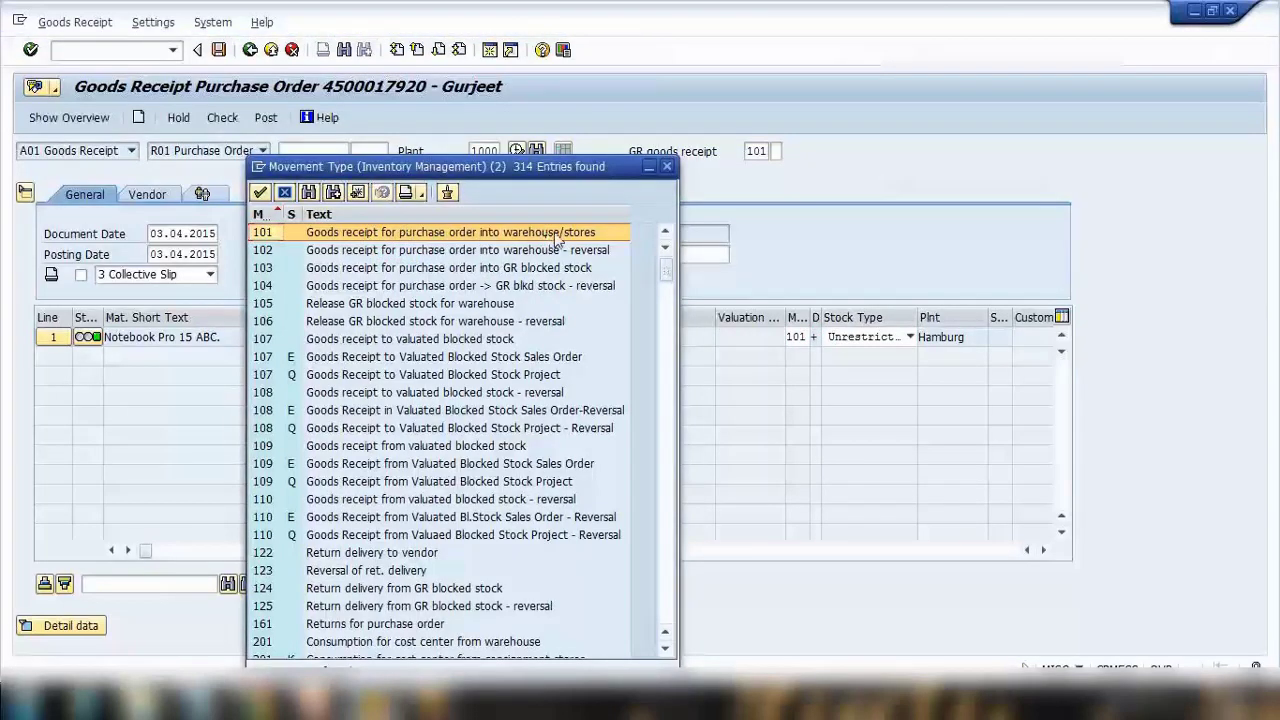
left_click(668, 172)
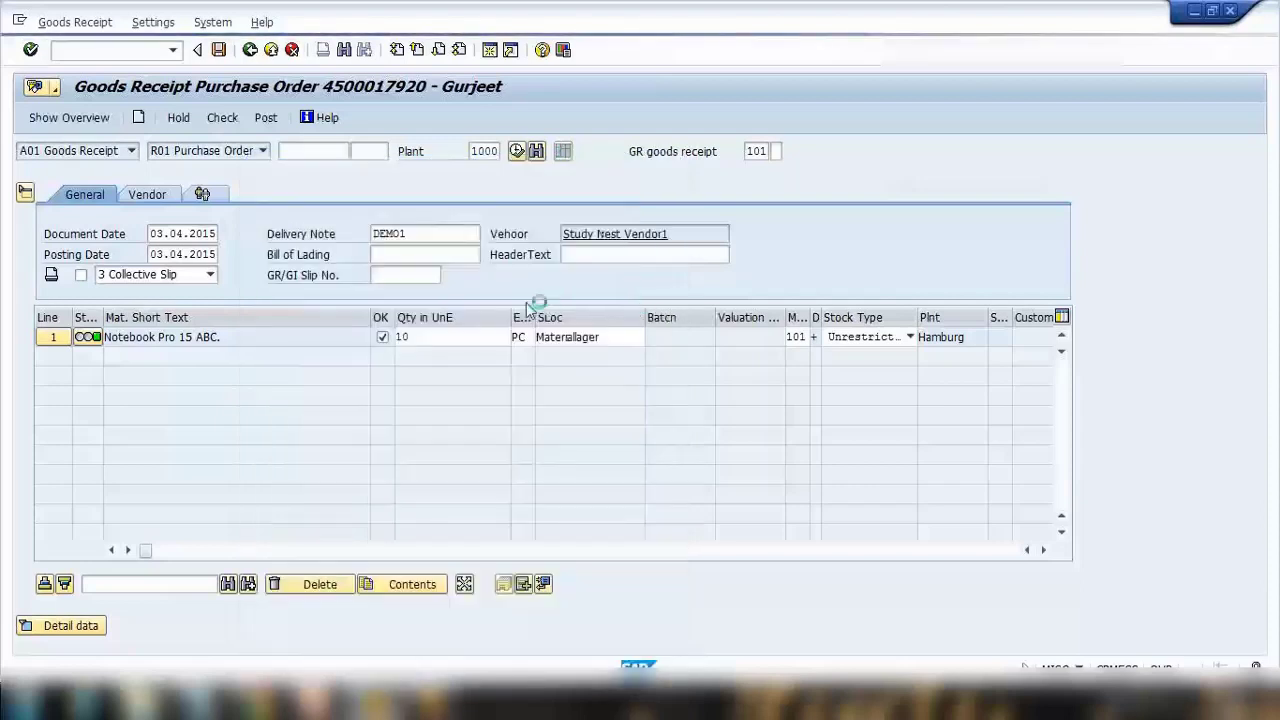
Post the goods receipt and display its material document using A04 Display with reference R02 Material Document.
left_click(266, 118)
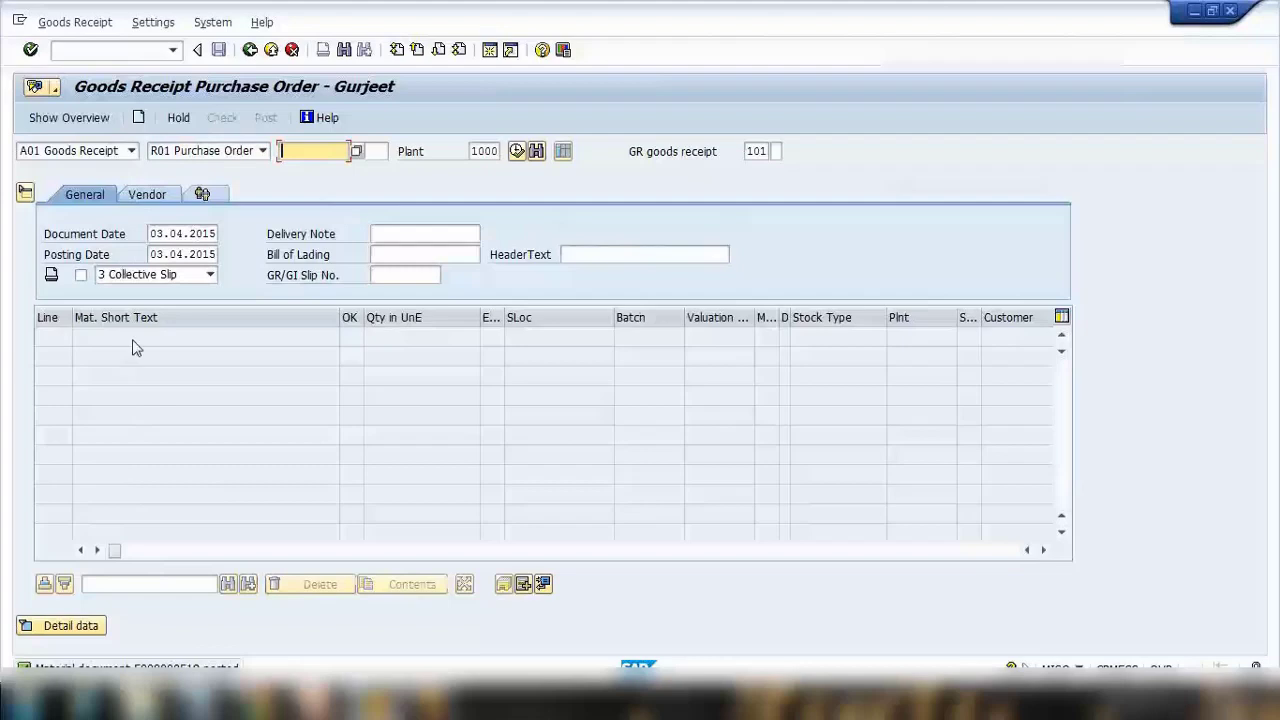
left_click(119, 152)
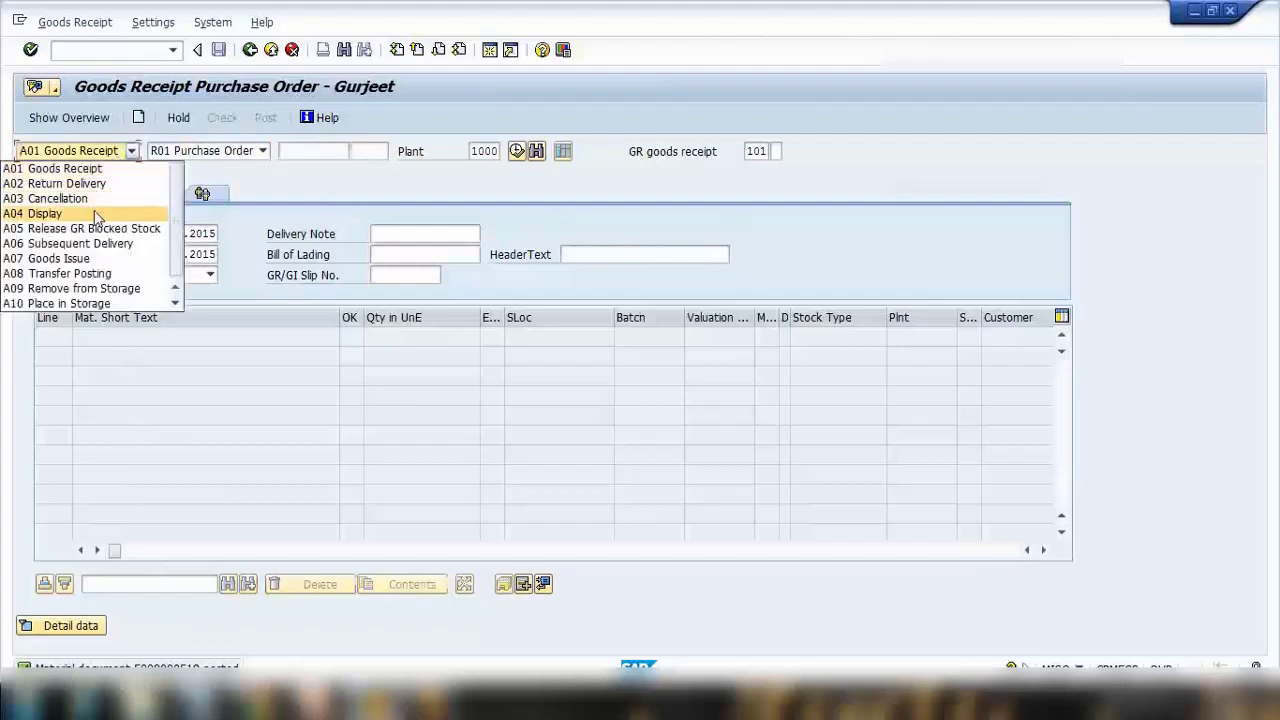
left_click(97, 214)
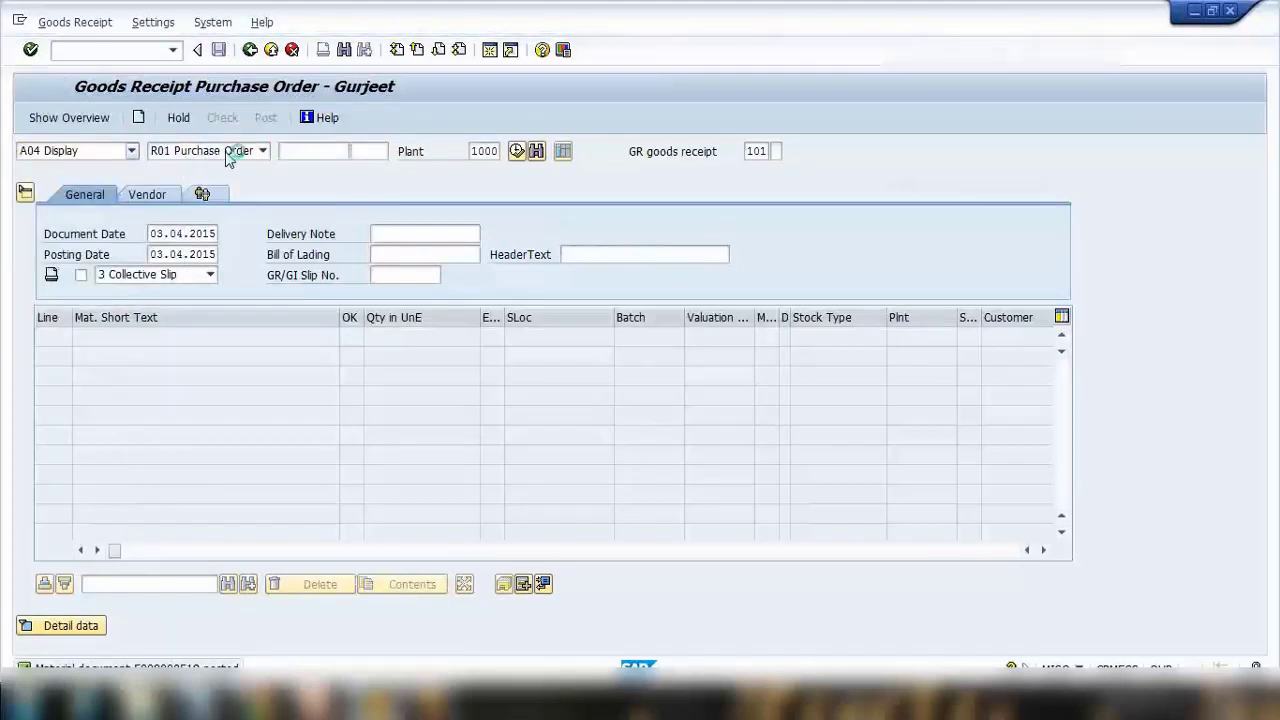
left_click(410, 156)
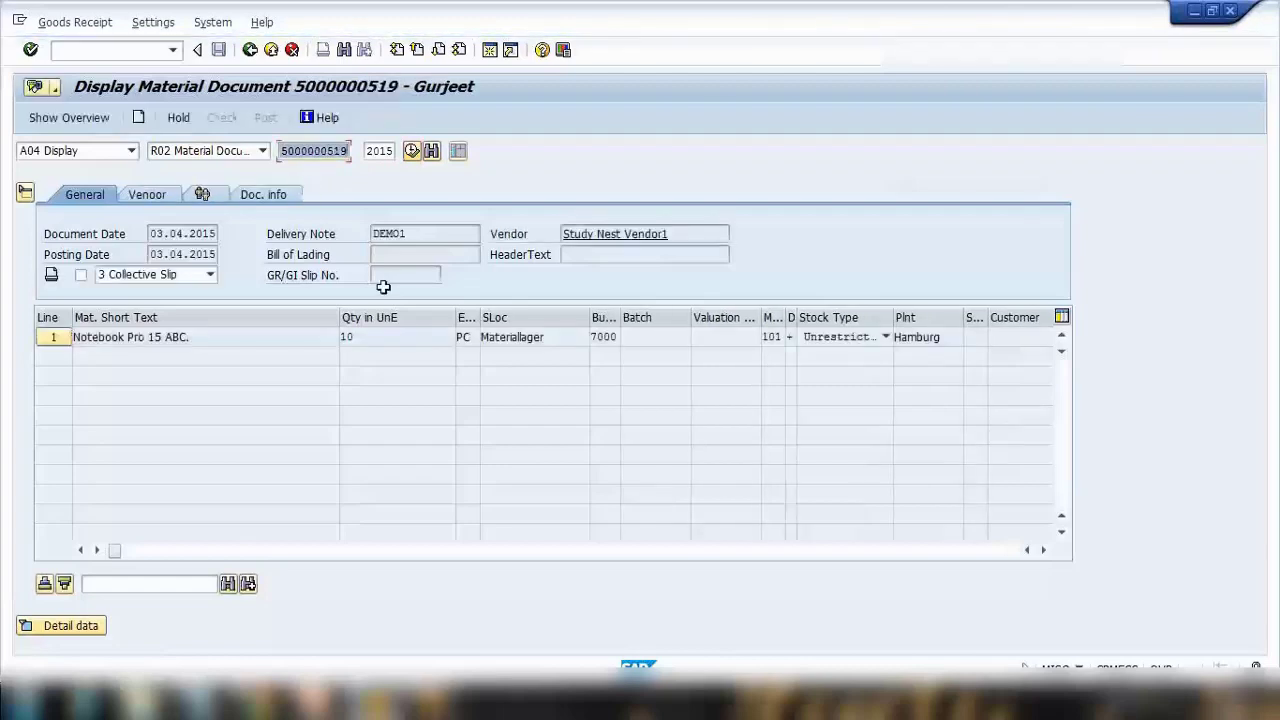
left_click(283, 151)
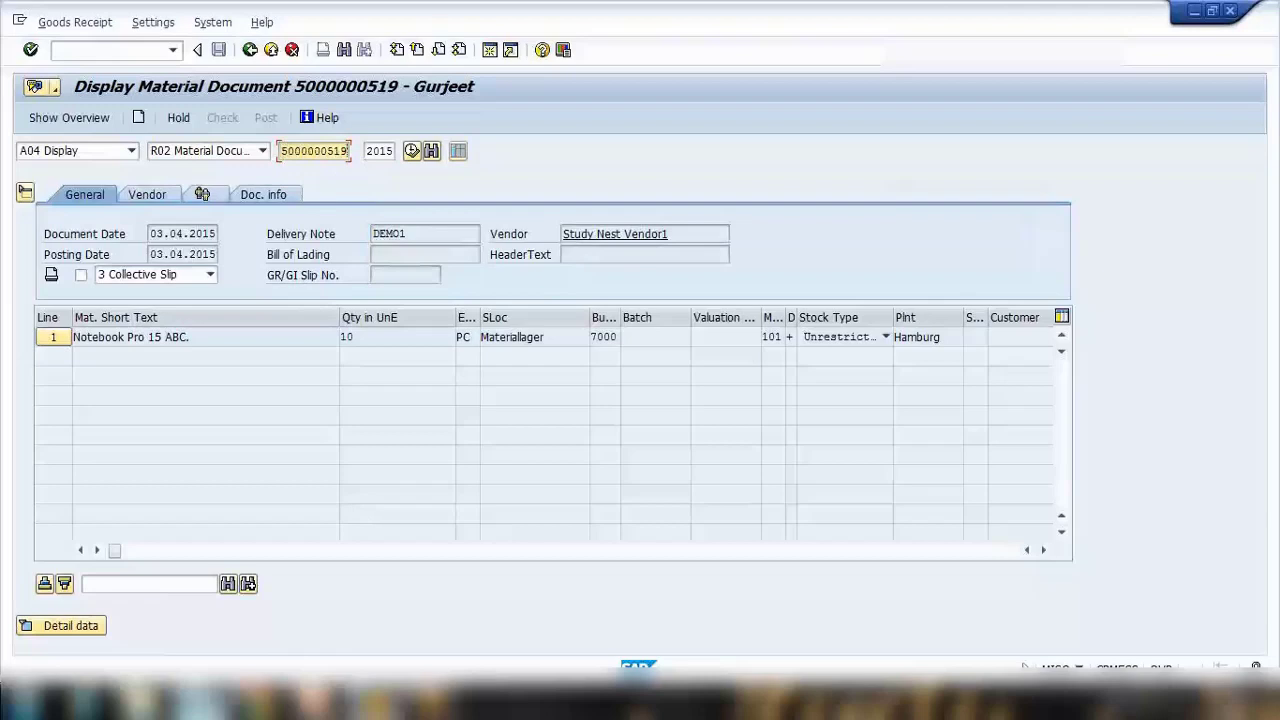
In Notepad, add a "=> GR -" line with the goods receipt's material document number below the PO and prefix Return delivery with "=>".
left_click(258, 700)
left_click(496, 180)
key("Return")
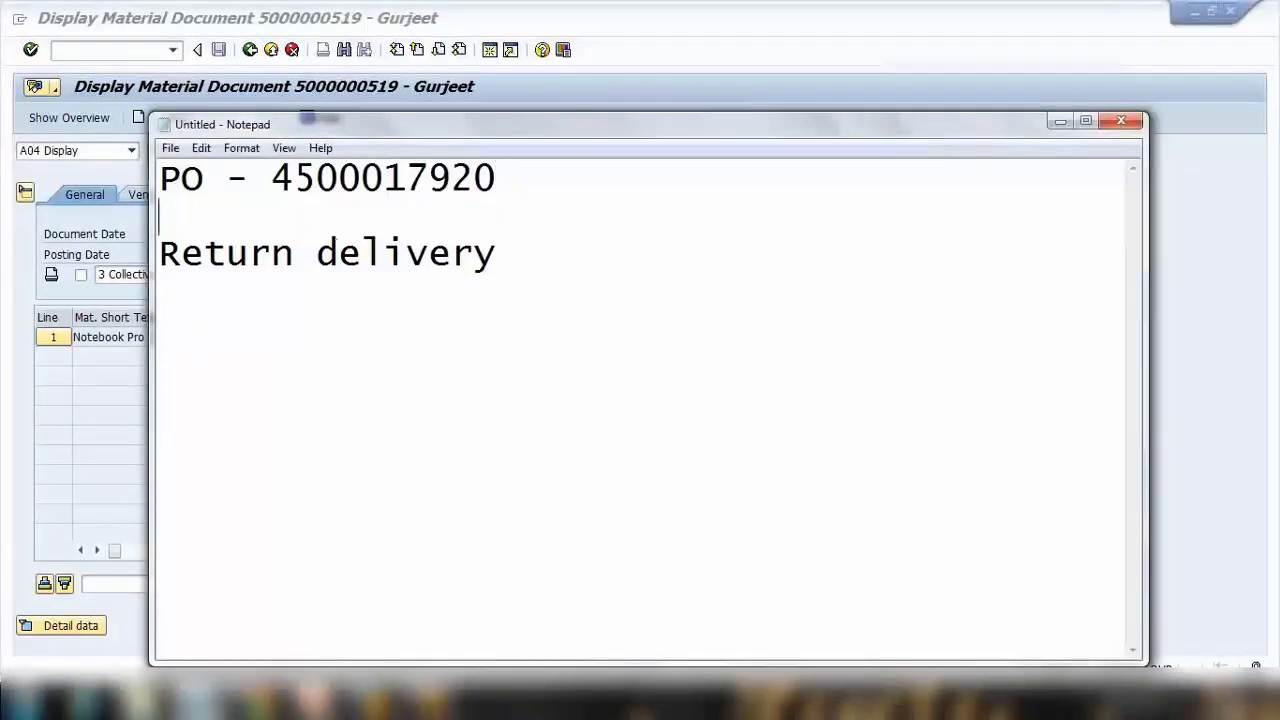
type("=> GR")
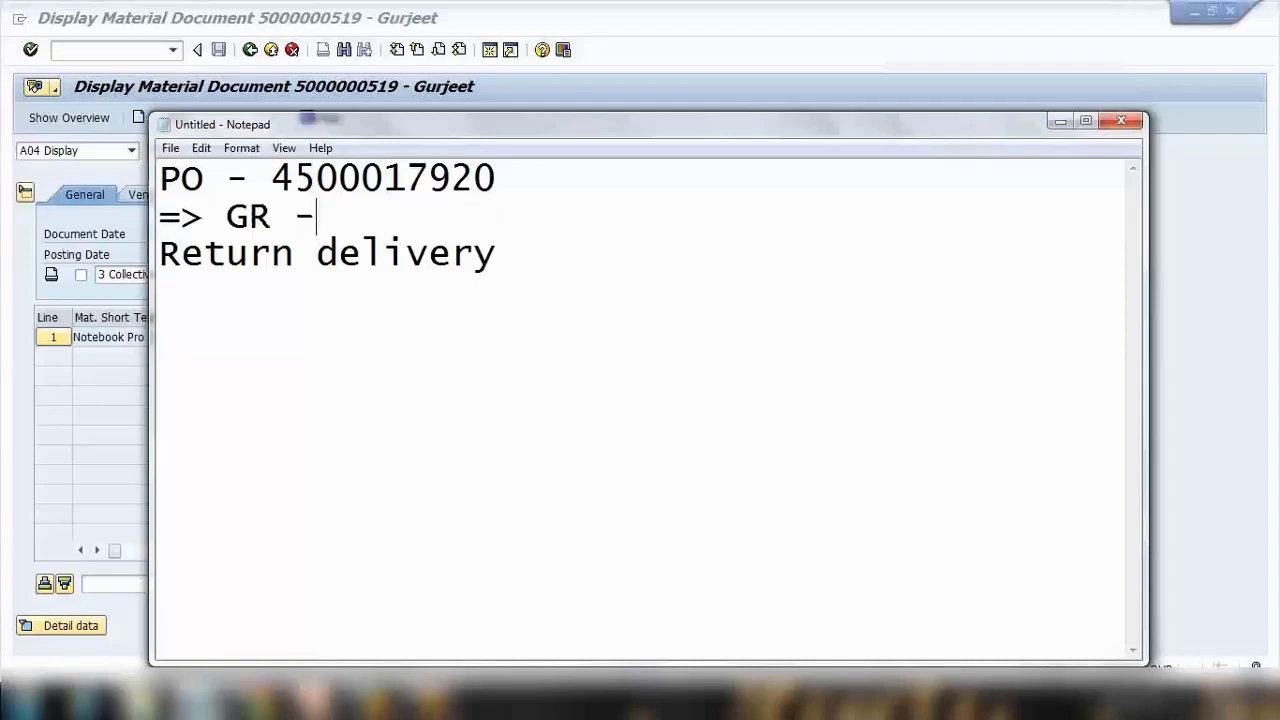
type(" -")
key("ctrl+v")
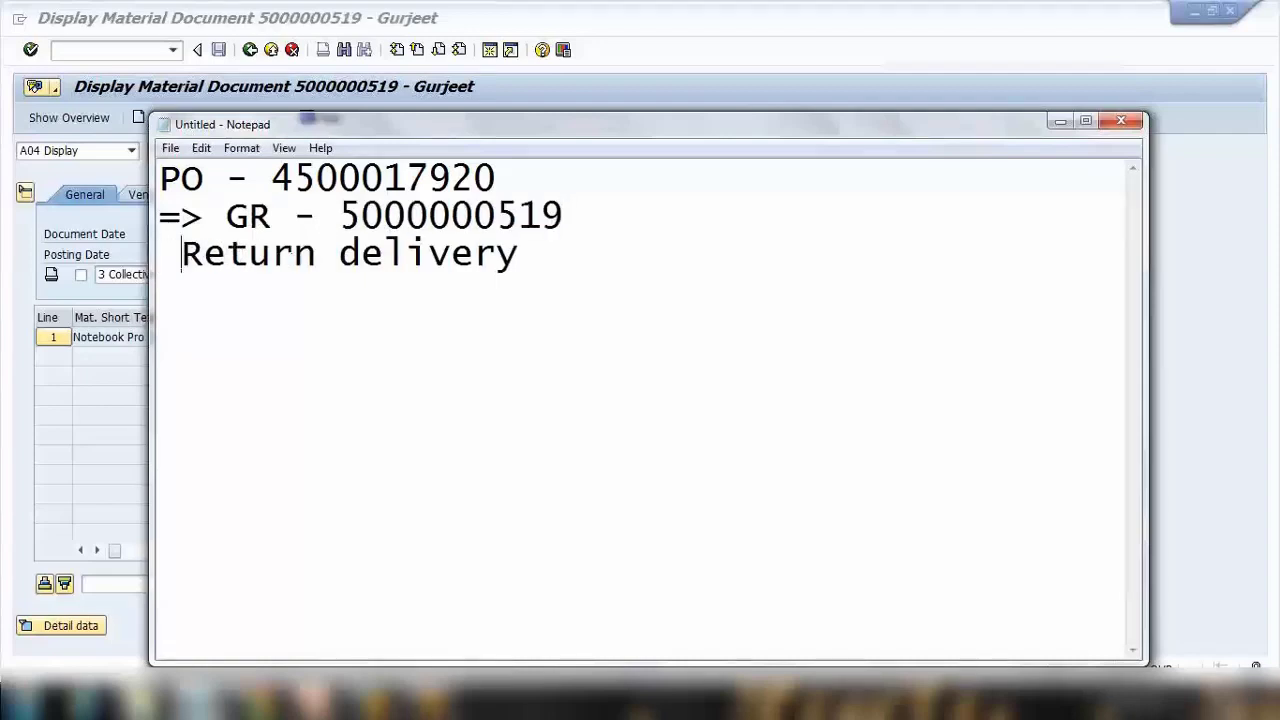
type("==")
key("BackSpace")
type(">")
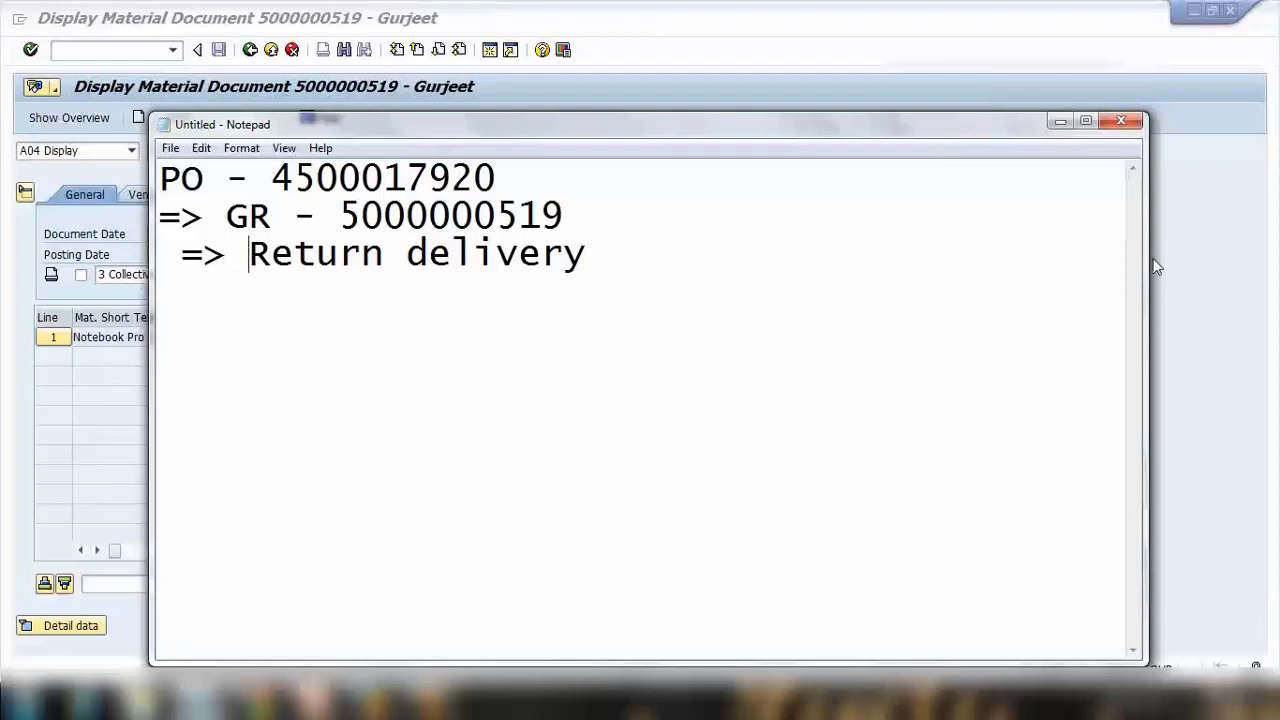
Switch to SAP, restart transaction MIGO and choose A02 Return Delivery as the action.
left_click(750, 262)
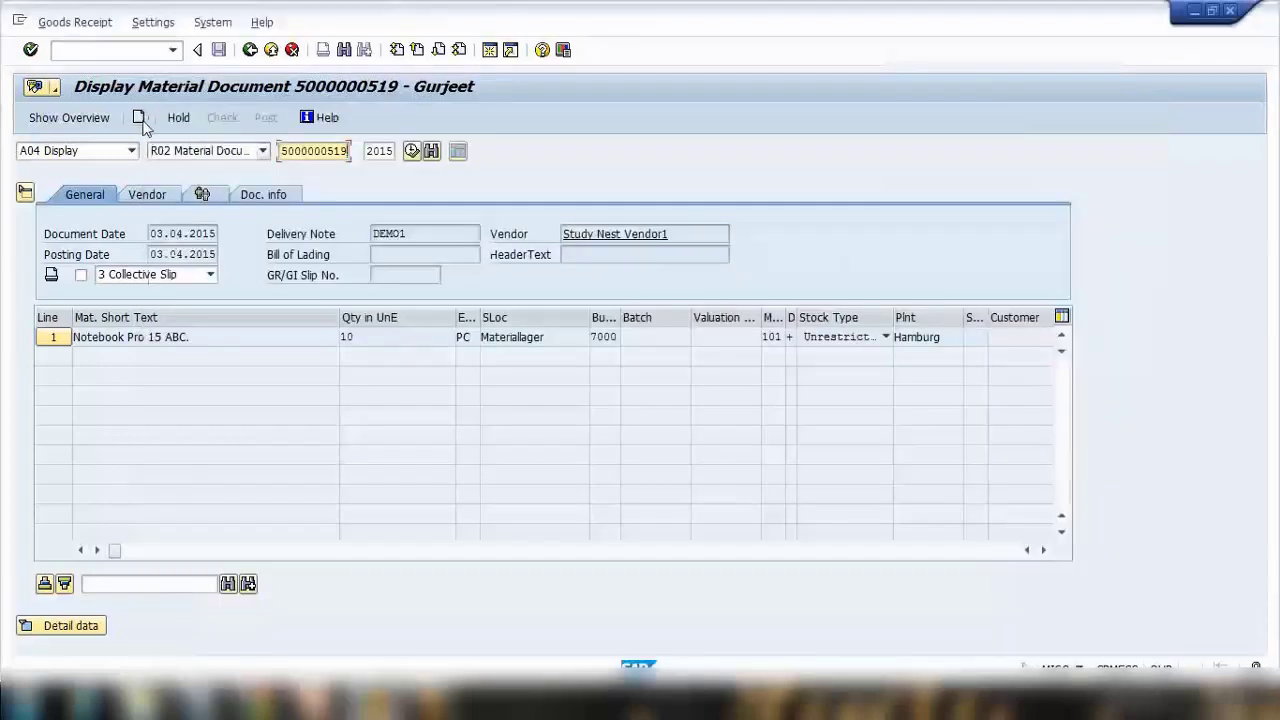
left_click(128, 50)
type("/nmigo")
key("Return")
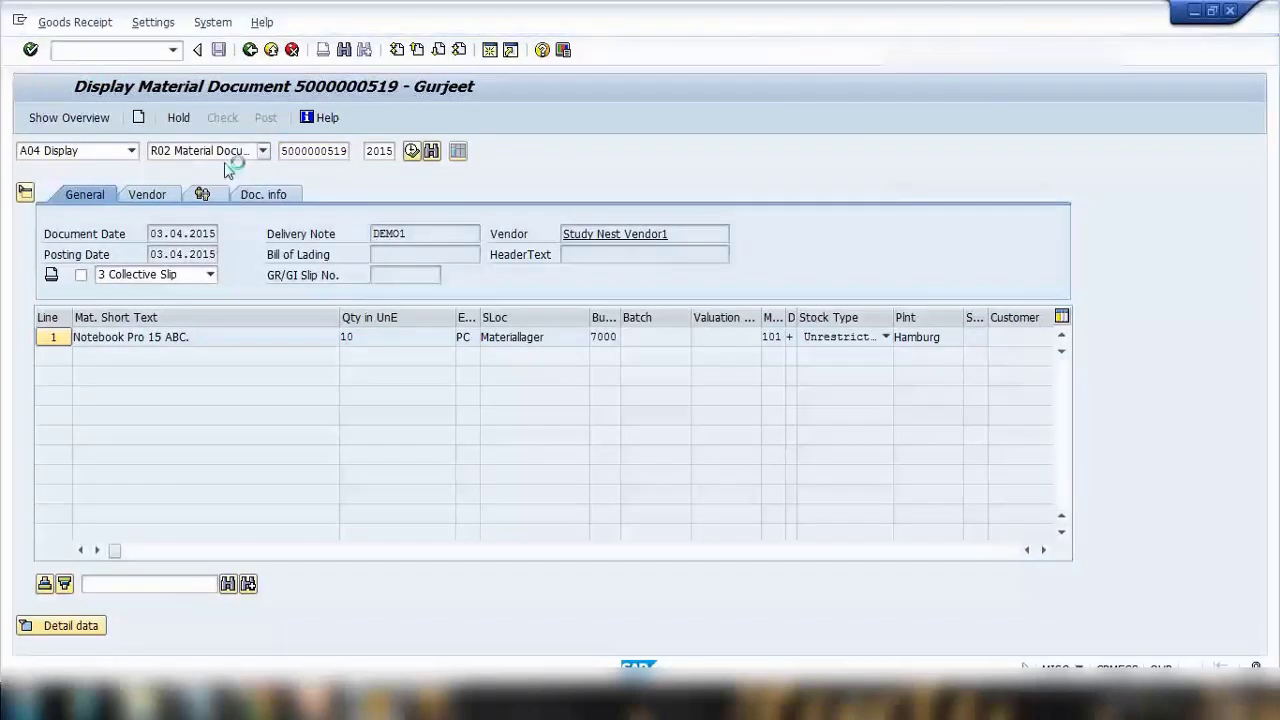
left_click(126, 153)
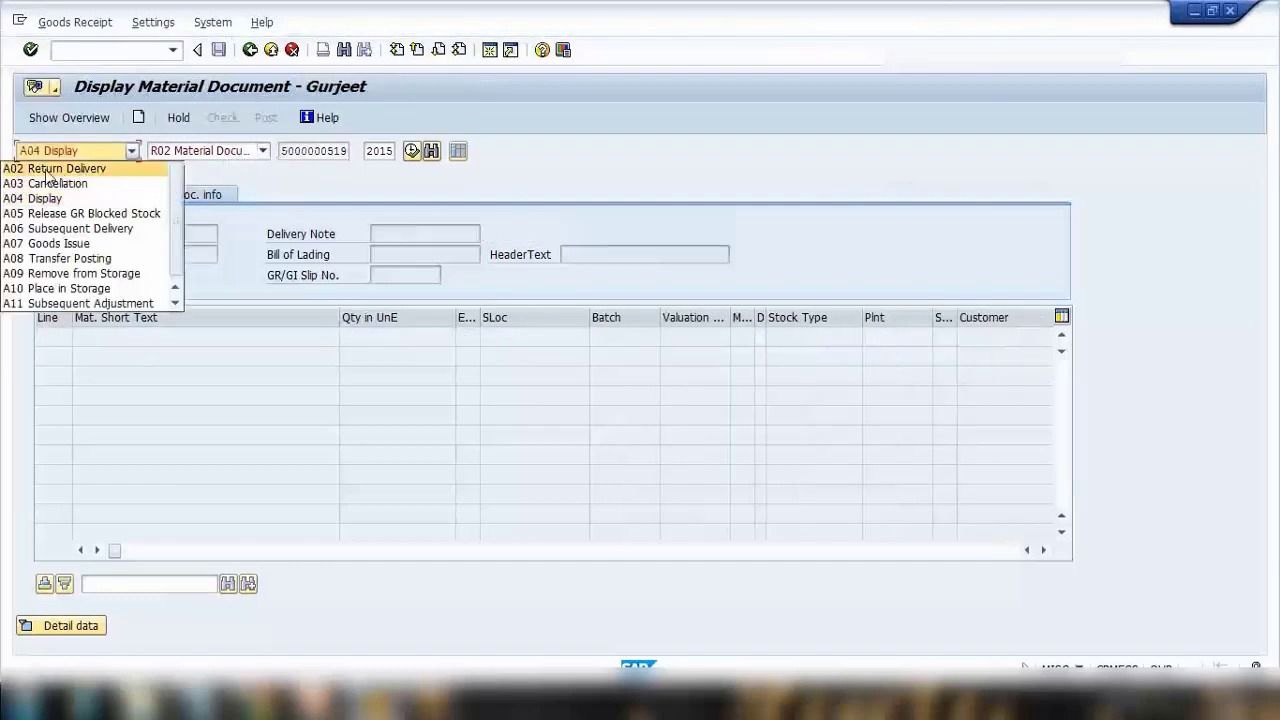
left_click(107, 170)
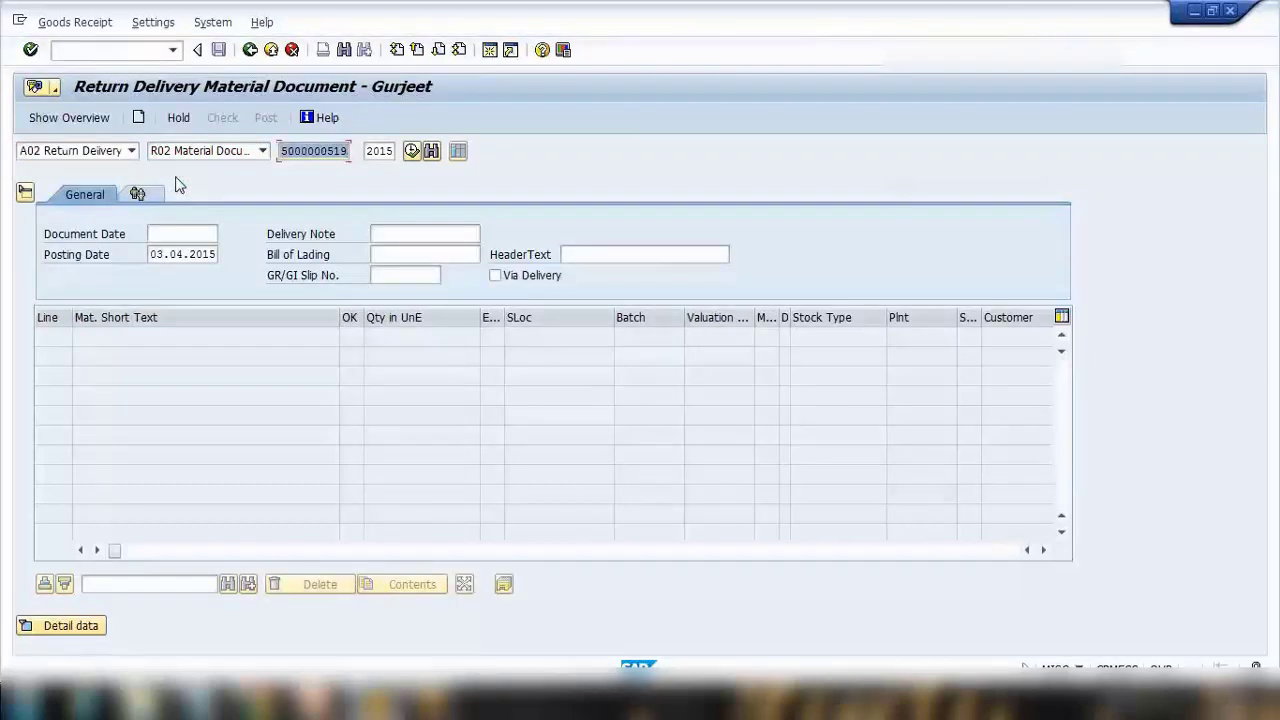
left_click(98, 155)
left_click(97, 157)
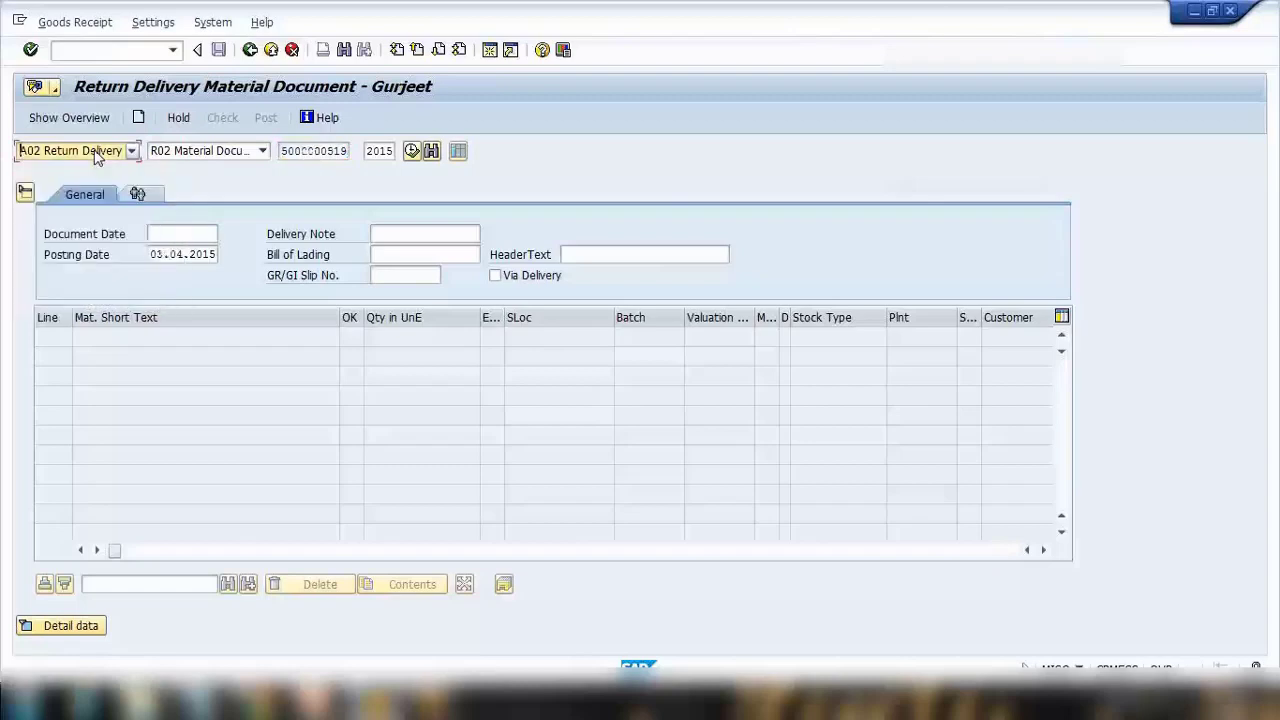
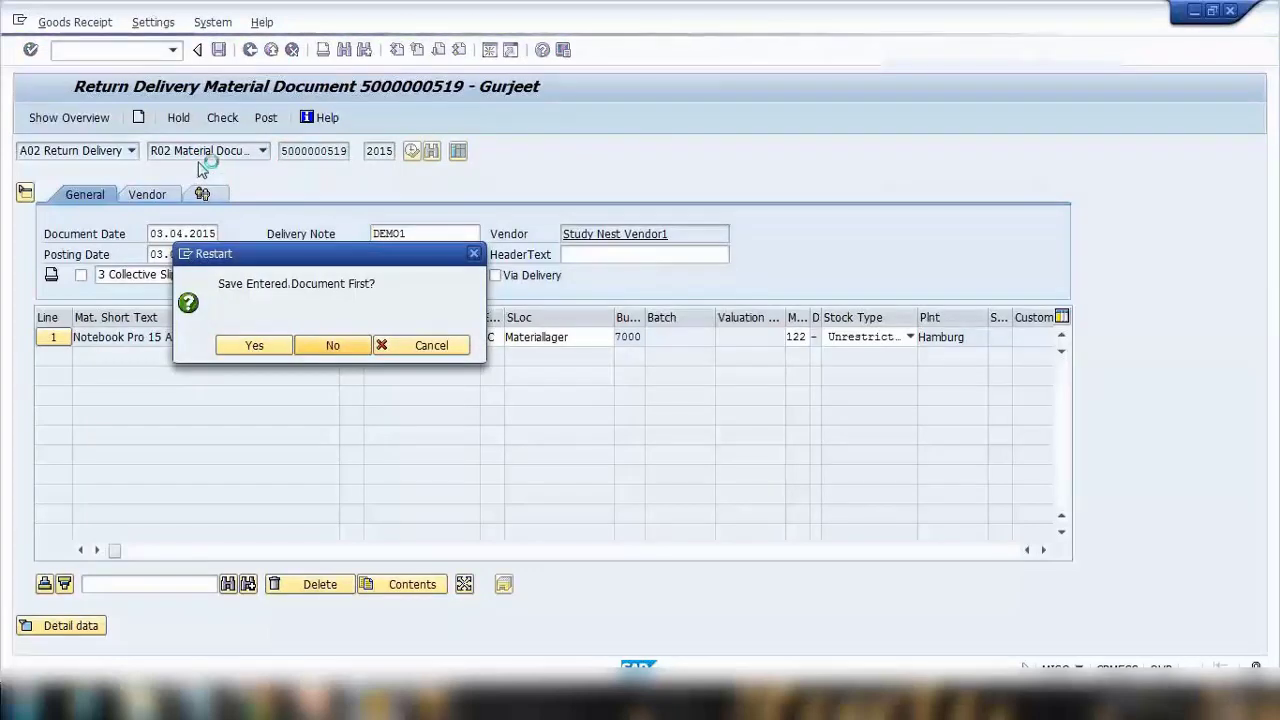
Choose R03 Delivery Note as the reference document and load delivery note demo1 for the return delivery.
left_click(210, 158)
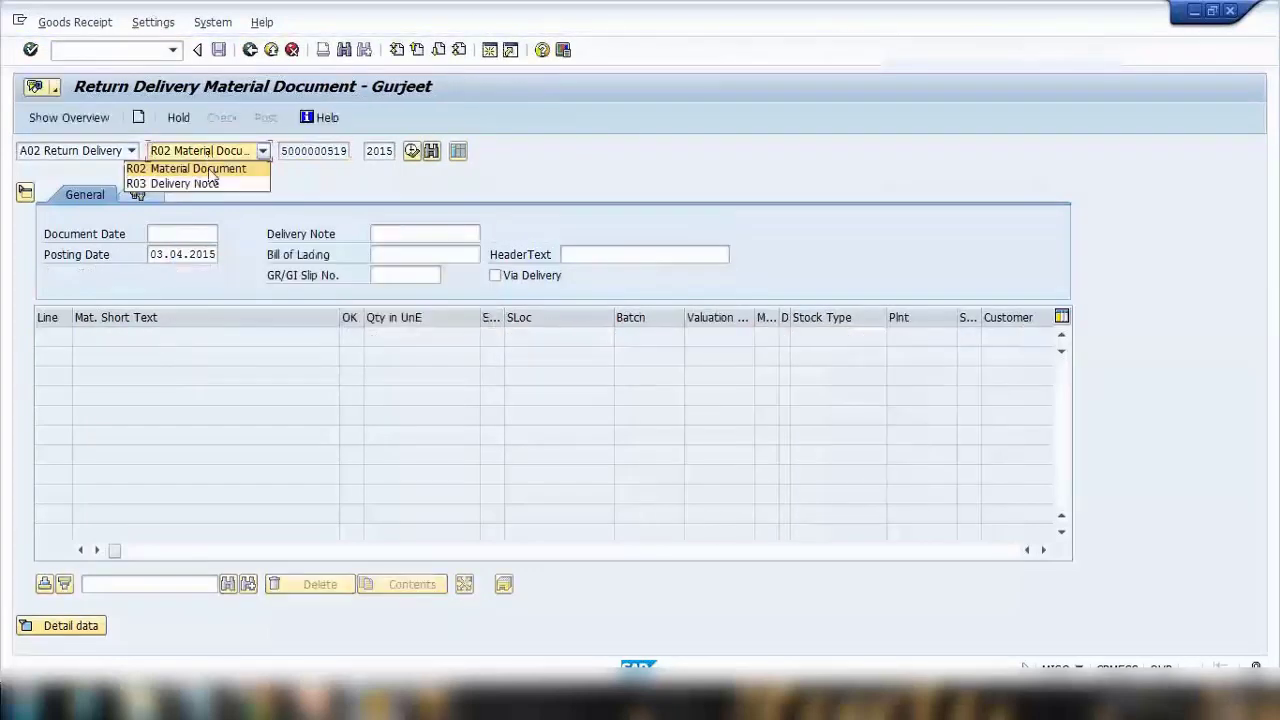
left_click(190, 184)
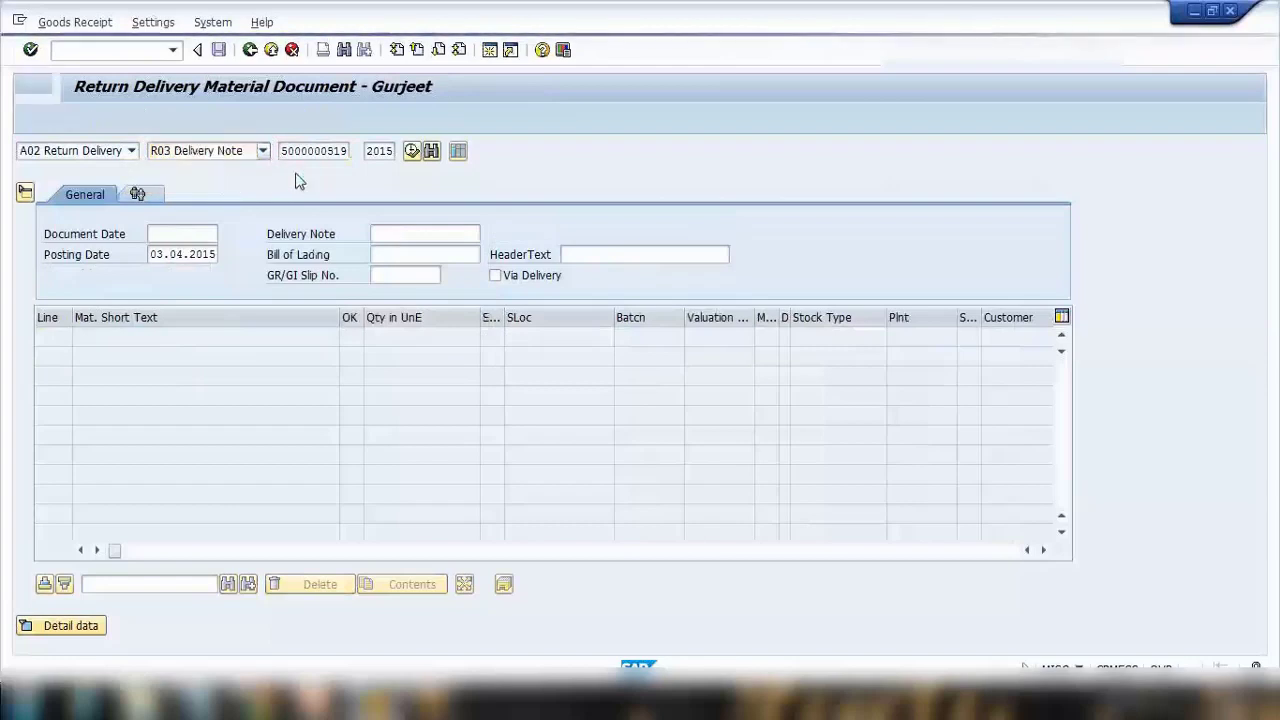
type("8")
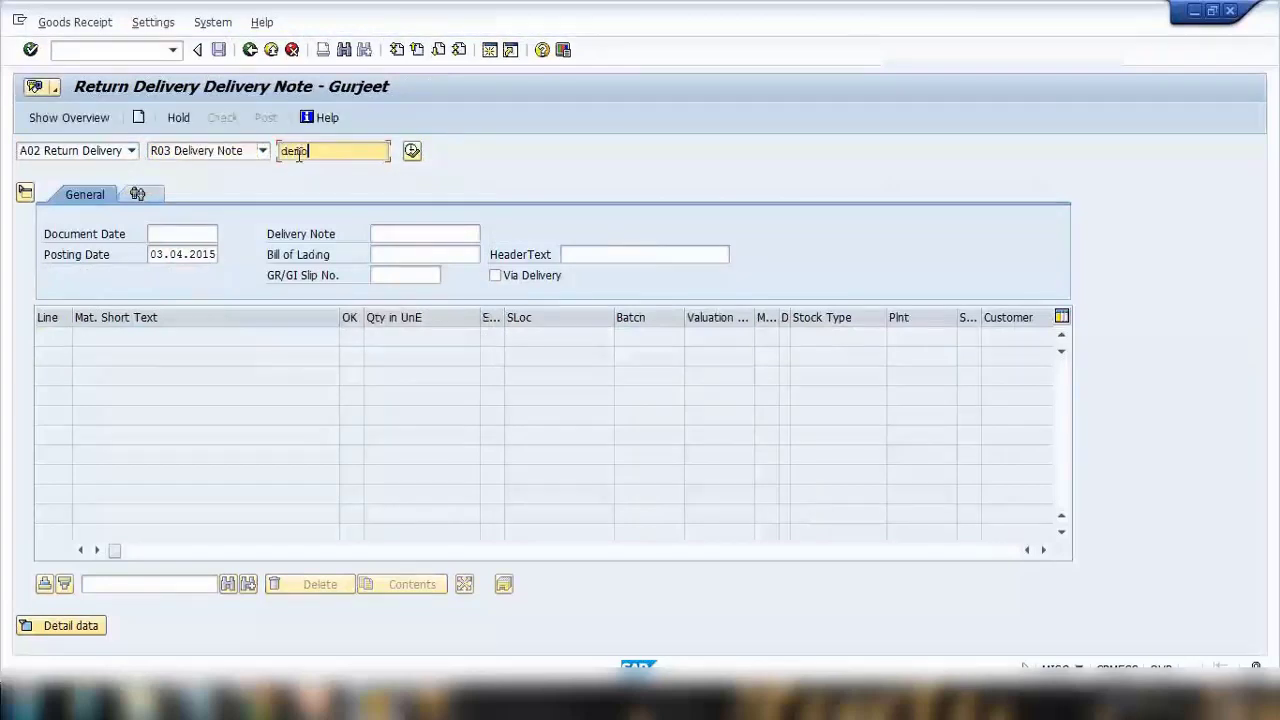
type("emo1")
left_click(411, 151)
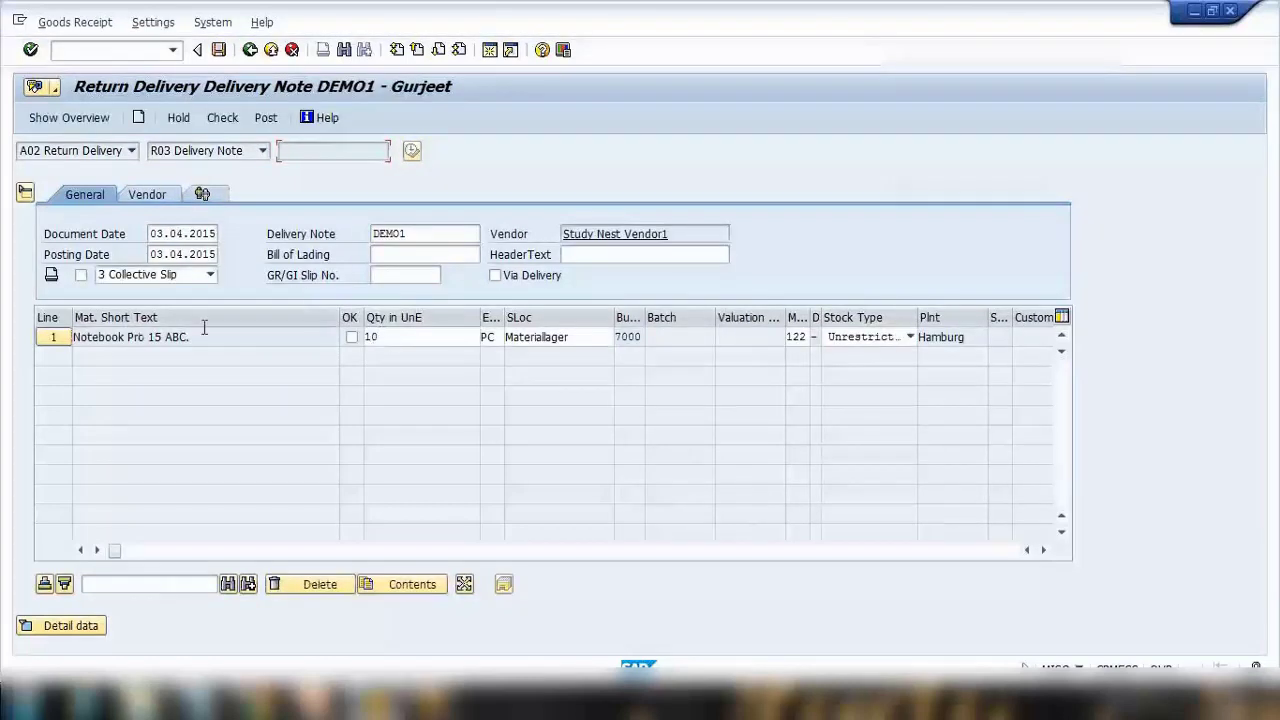
Examine the return item's delivery note and movement type, and compare them with the Return Delivery to Vendor slide in PowerPoint.
left_click_drag(92, 337, 413, 237)
double_click(413, 237)
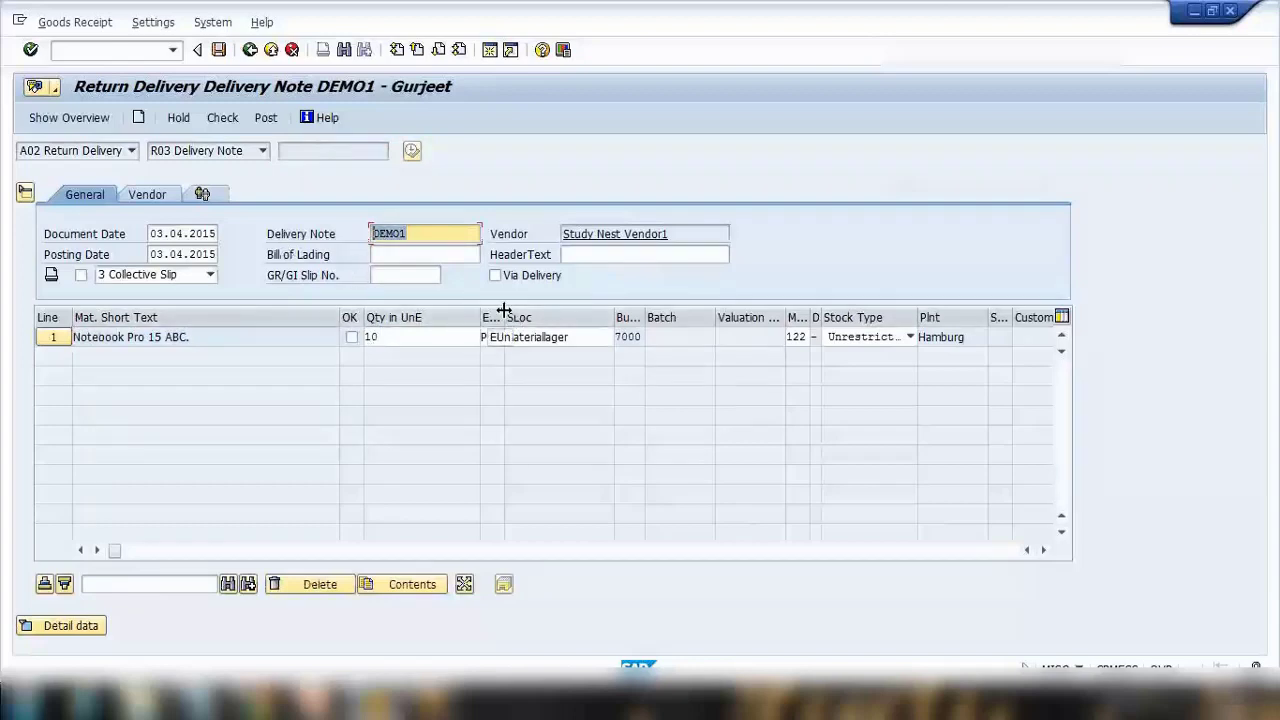
double_click(791, 338)
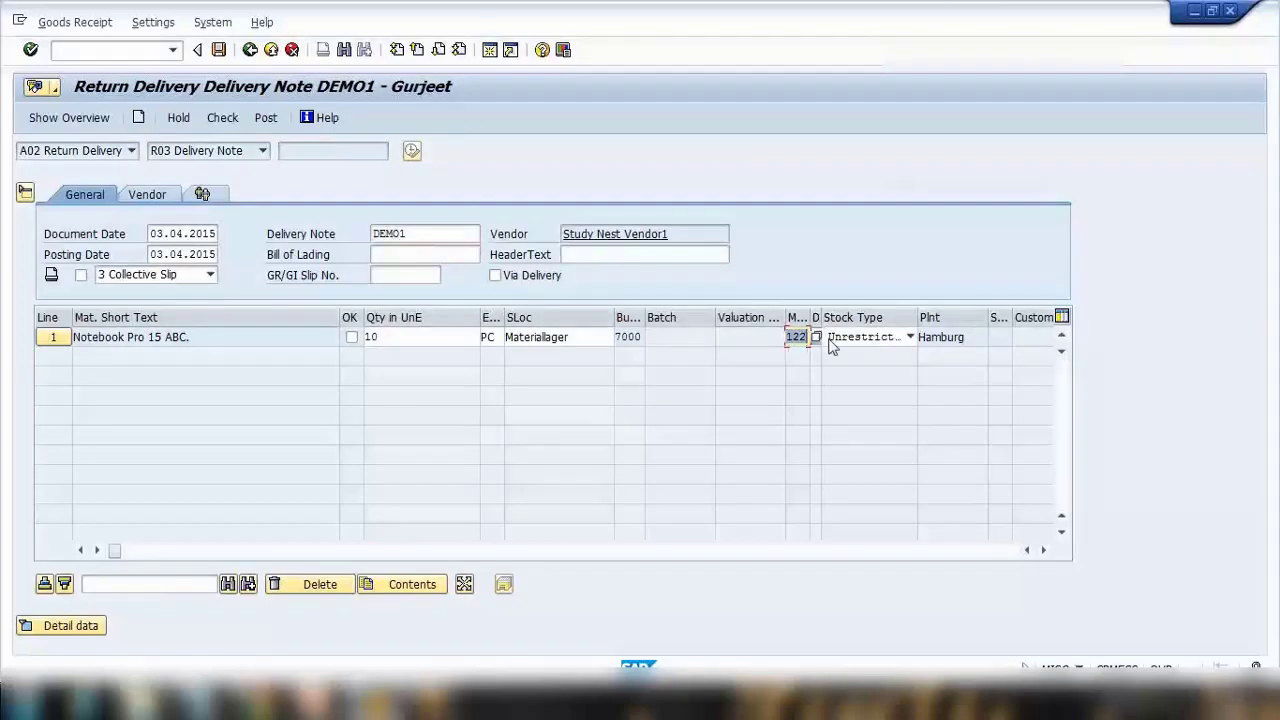
key("alt+Tab")
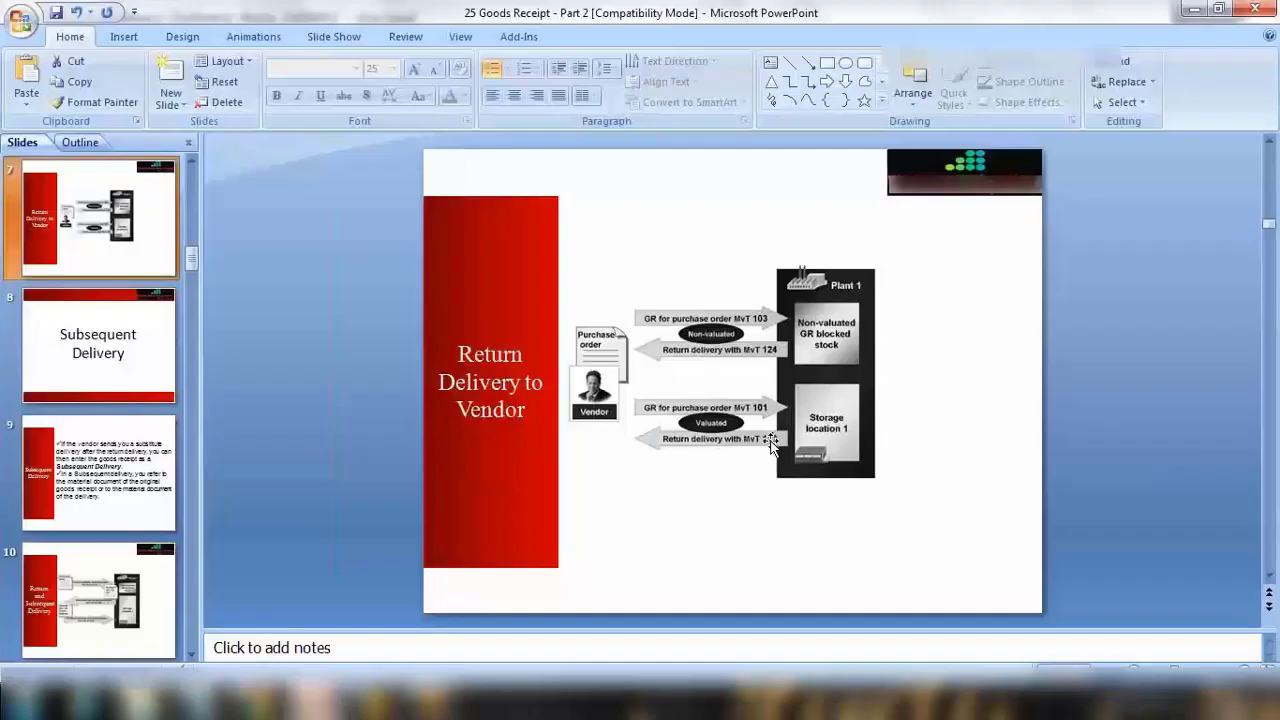
left_click(789, 482)
left_click(1192, 9)
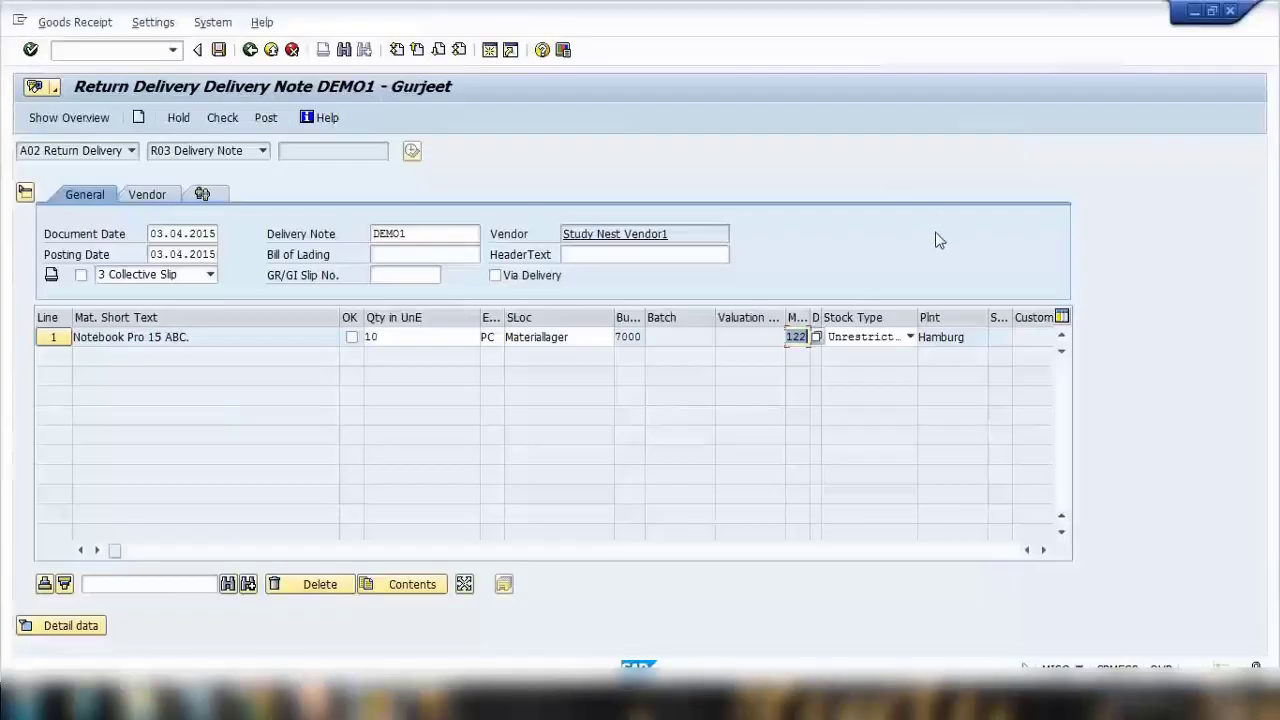
Look up movement type 122 in the notebook item's list of movement types and close the list without changing the type.
left_click(817, 336)
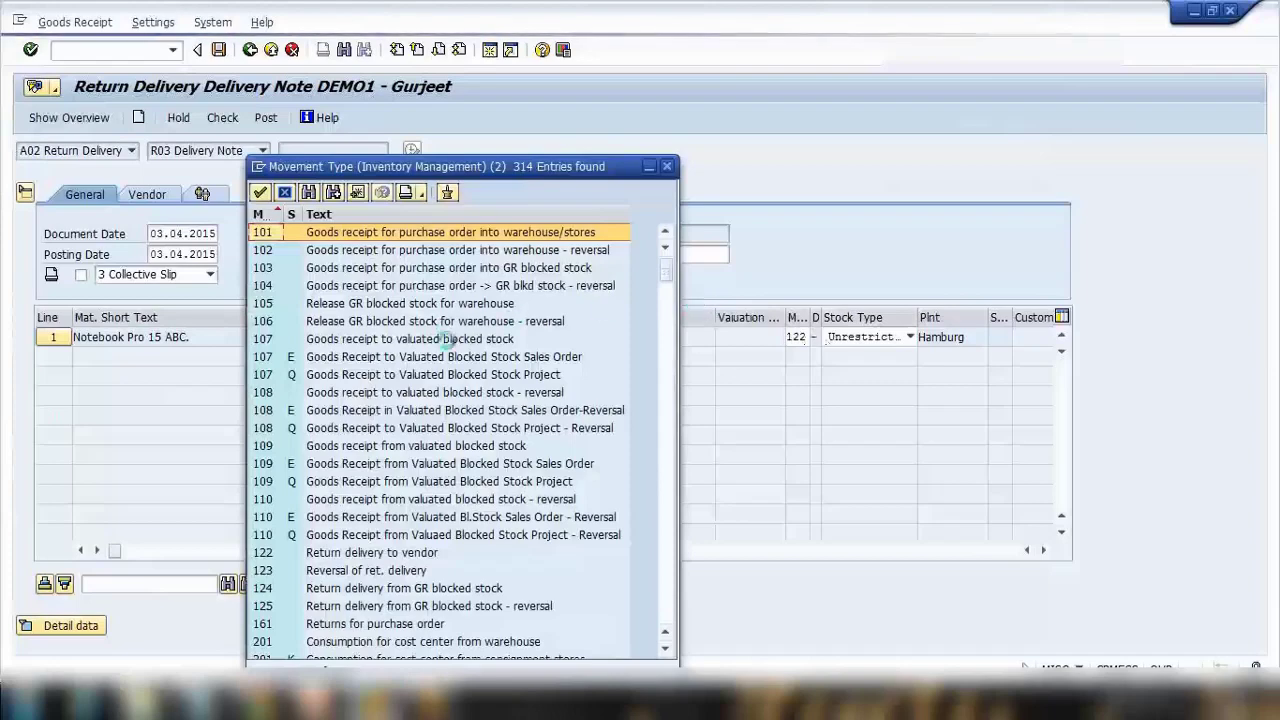
scroll(440, 393, "down", 3)
scroll(440, 393, "down", 3)
scroll(380, 325, "up", 3)
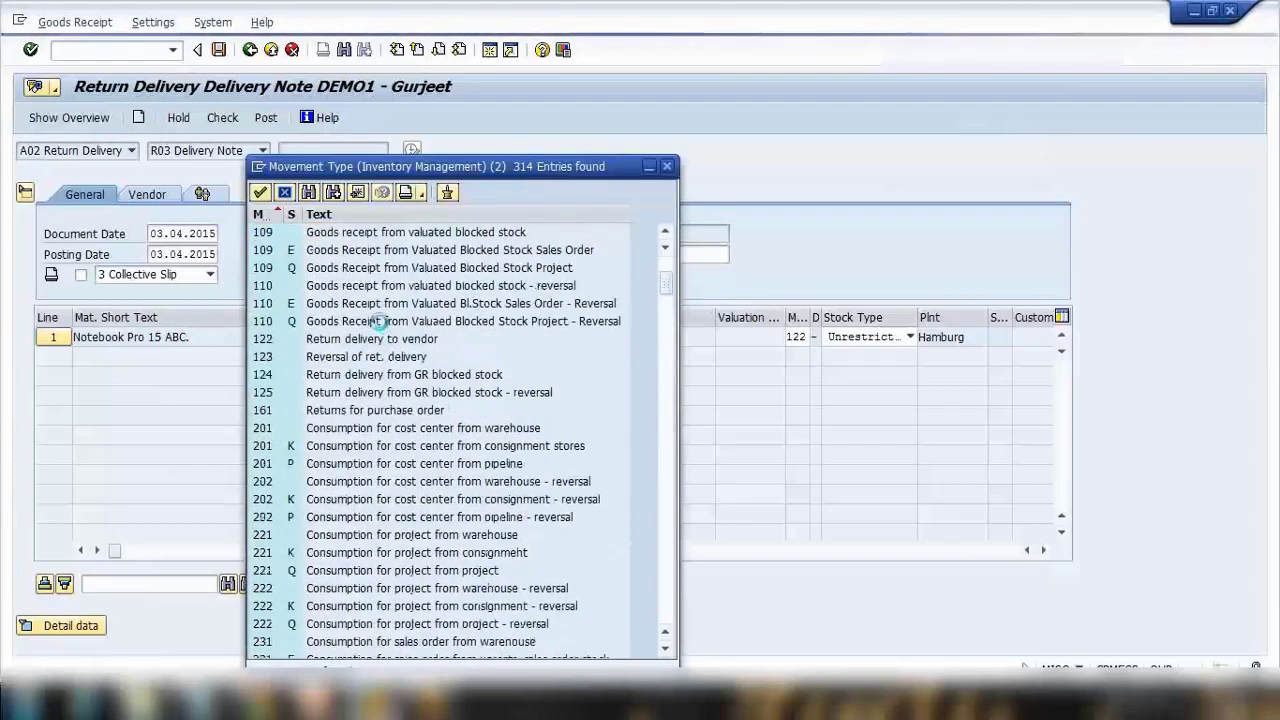
left_click(380, 340)
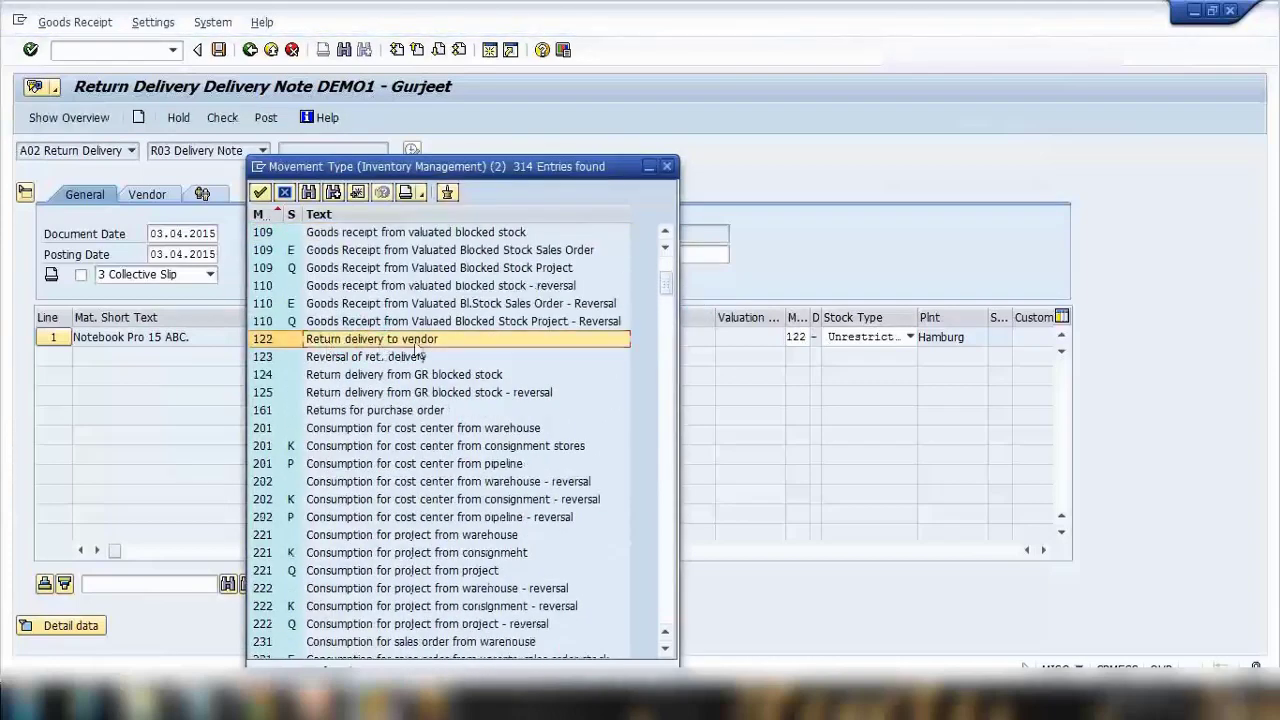
left_click(667, 167)
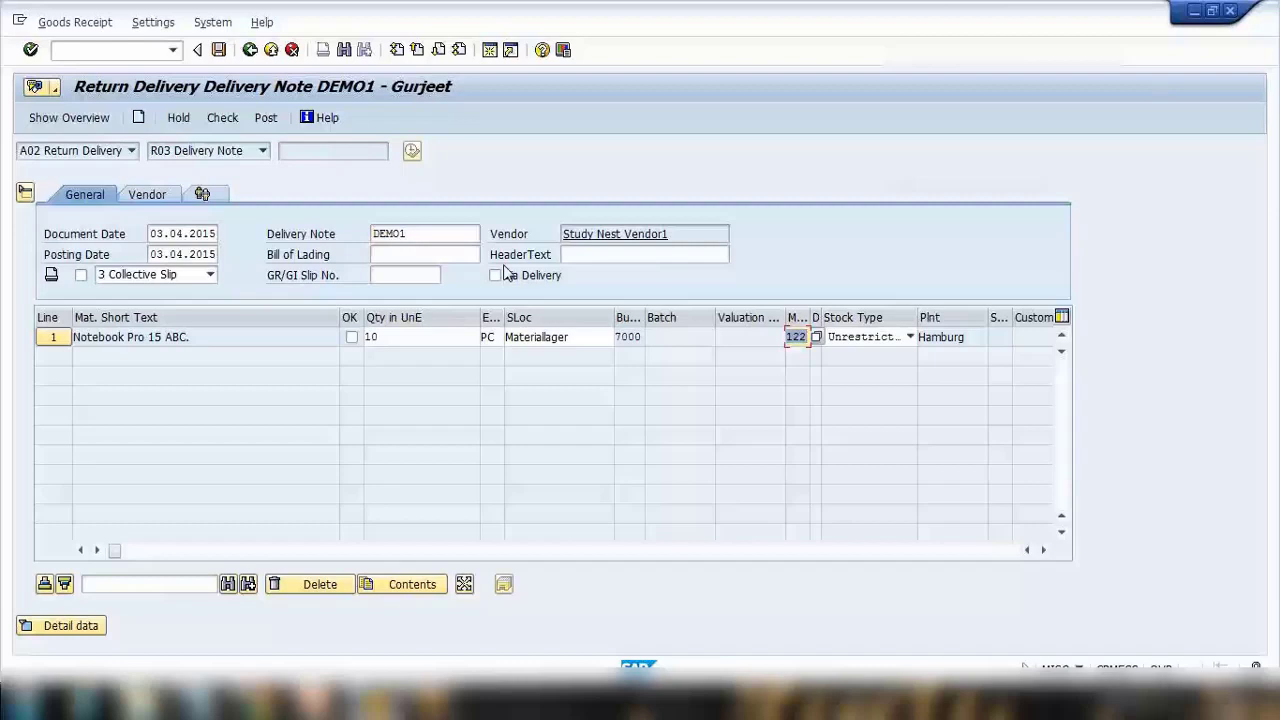
Mark the notebook item as OK, check the return delivery and close the message log.
left_click(351, 337)
left_click(222, 117)
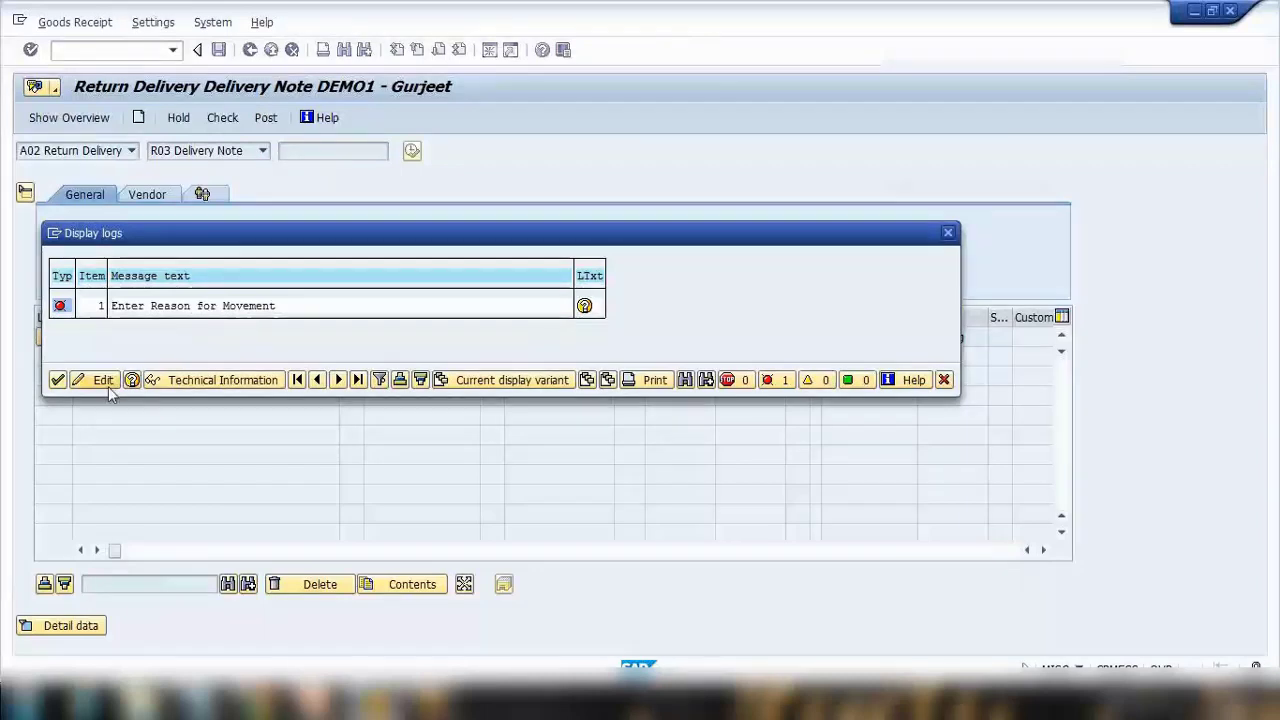
left_click(58, 380)
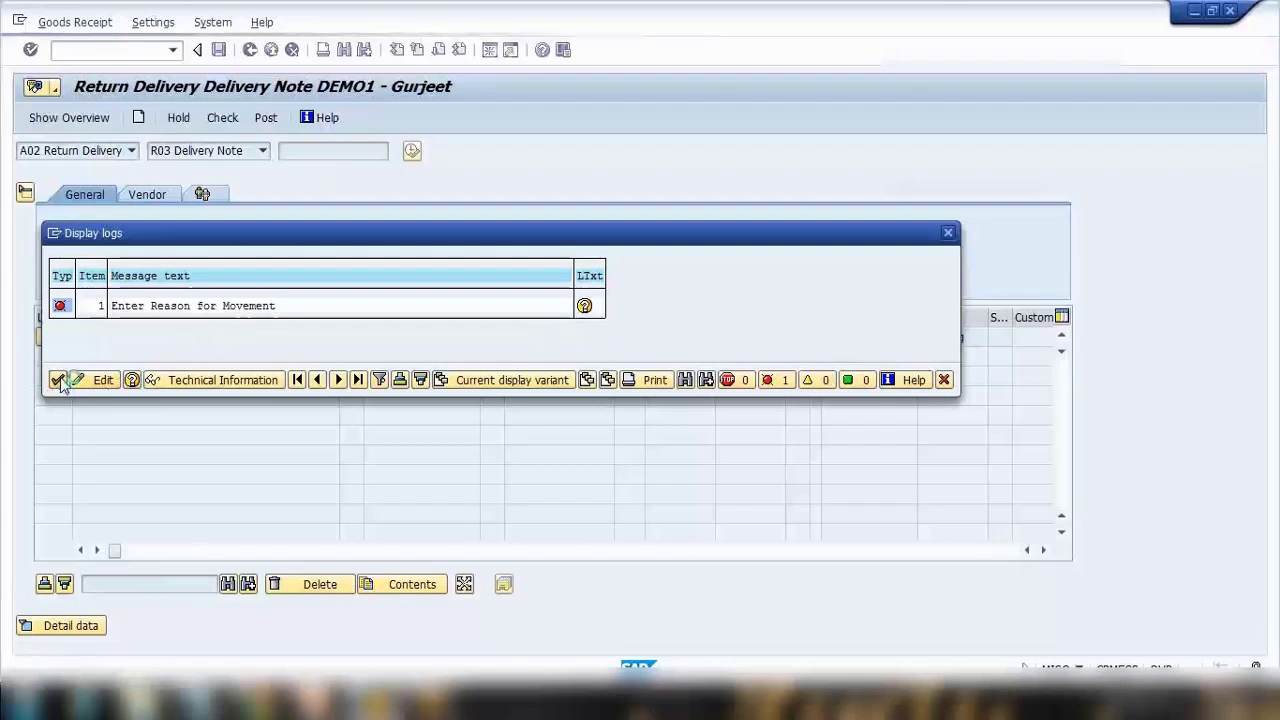
Find the reason for movement column in the item table and widen it to show more of its heading.
left_click(1045, 551)
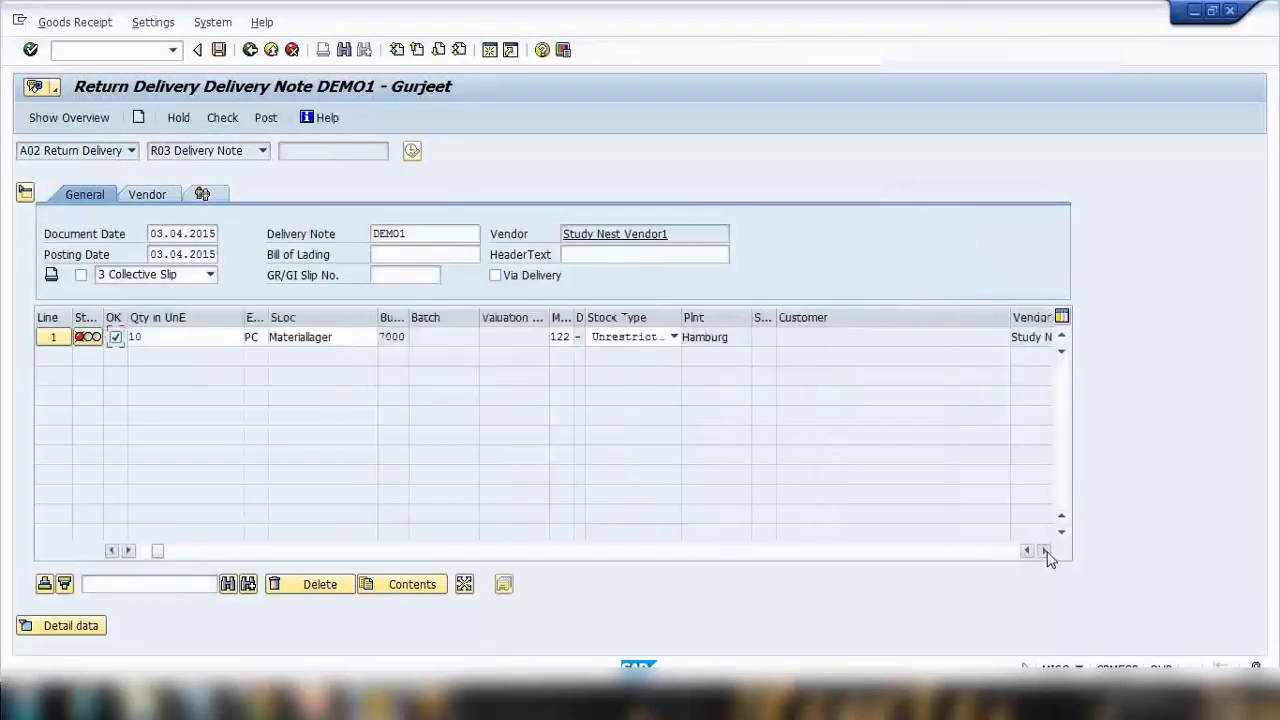
left_click(1045, 551)
left_click(1045, 551)
left_click(1045, 551)
left_click(1045, 551)
left_click(1045, 551)
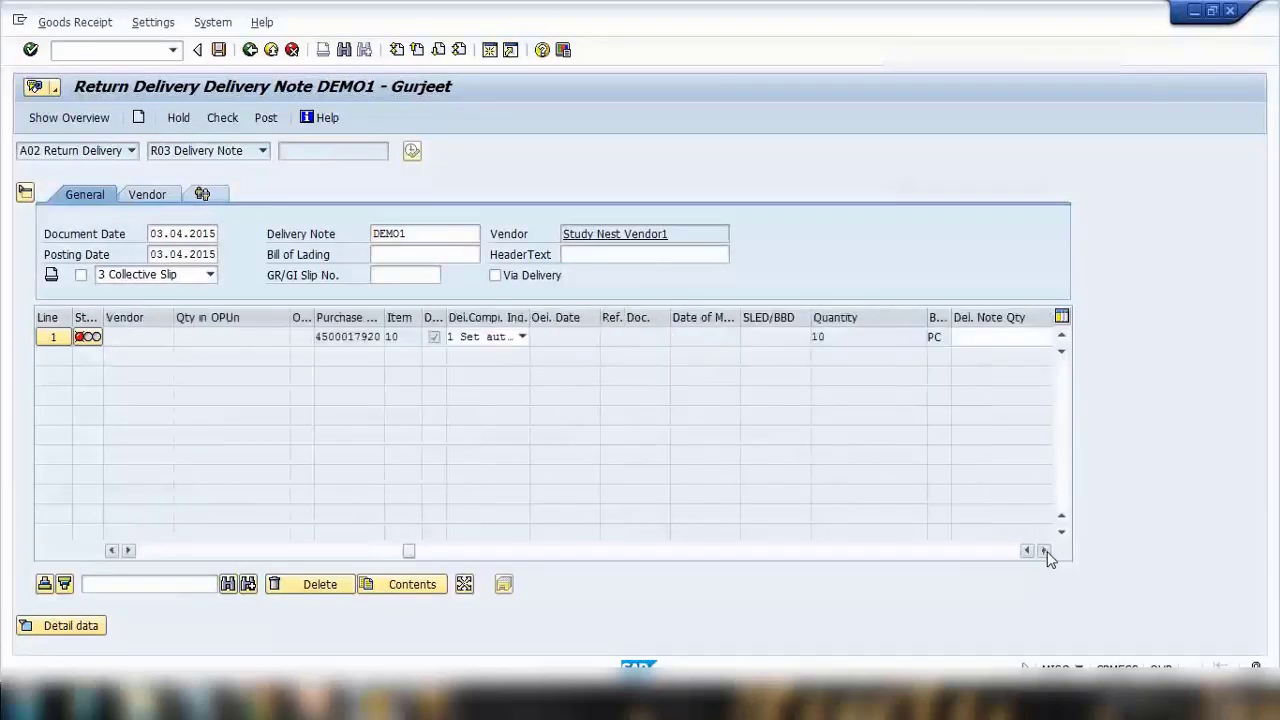
left_click(1045, 551)
left_click(1045, 551)
left_click(1045, 551)
left_click(1045, 551)
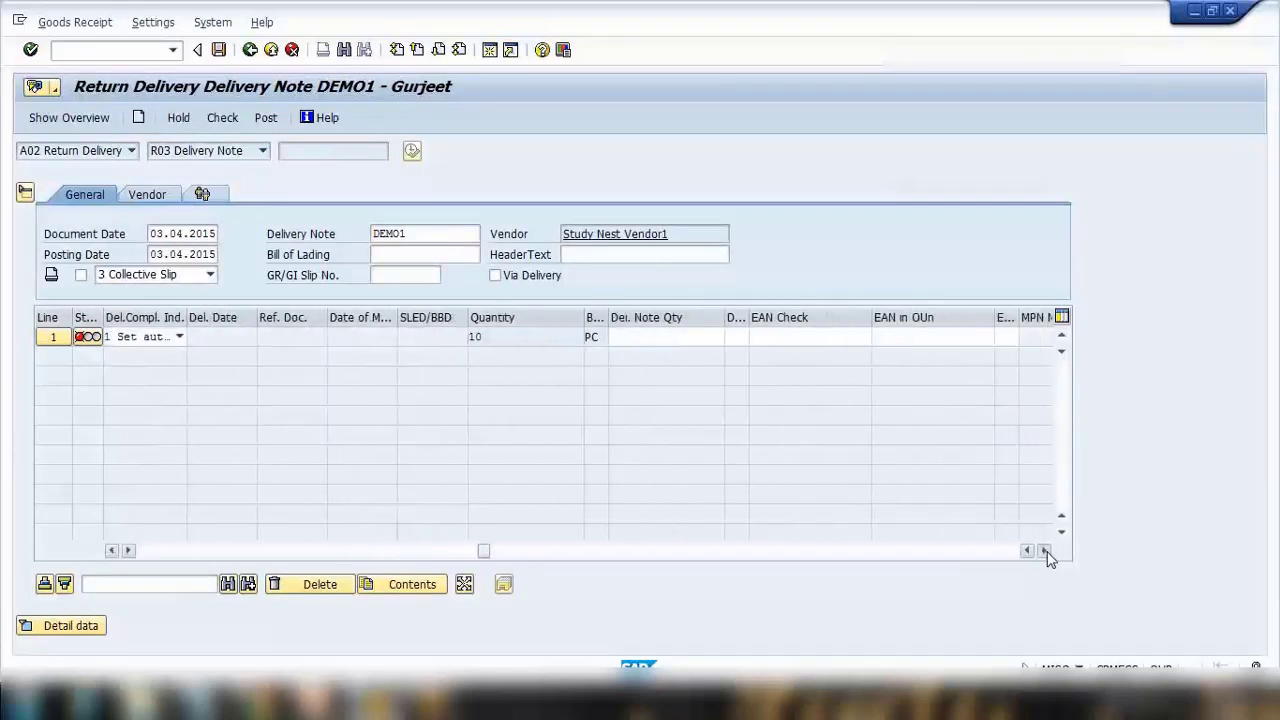
left_click(1045, 551)
left_click(1045, 551)
left_click(1045, 551)
left_click(1045, 551)
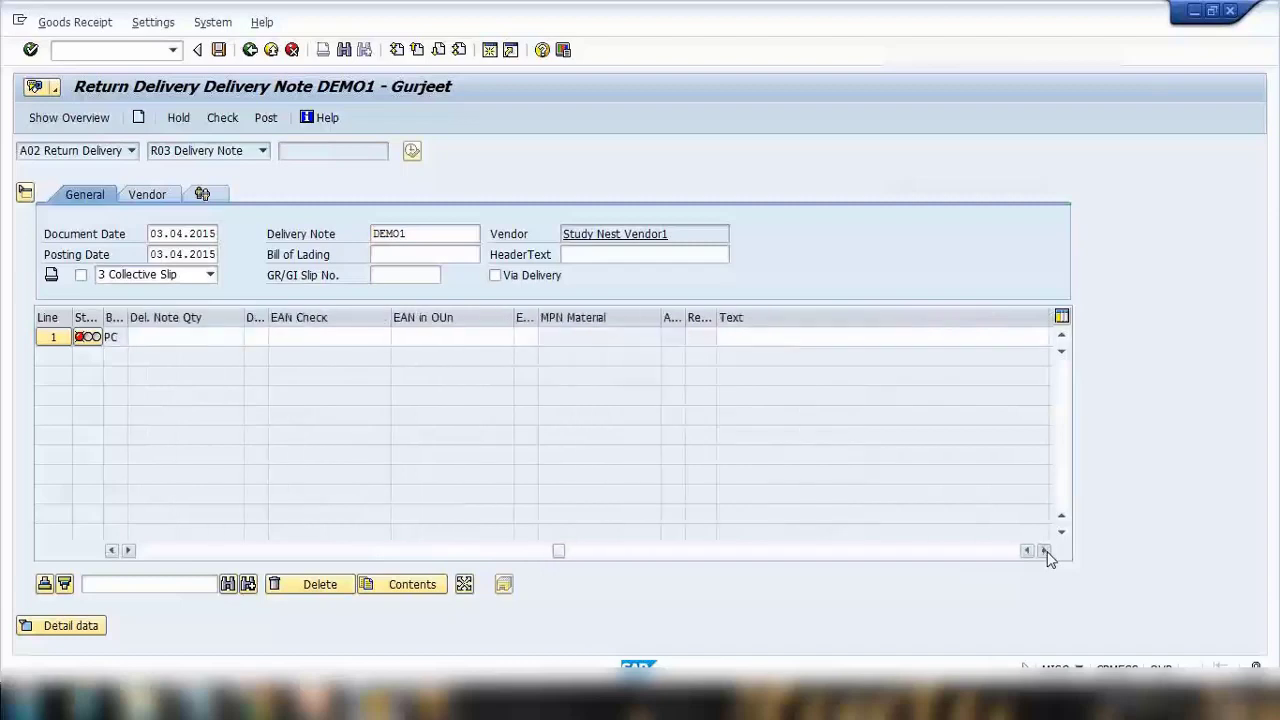
left_click(1045, 551)
left_click(1045, 551)
left_click(1045, 551)
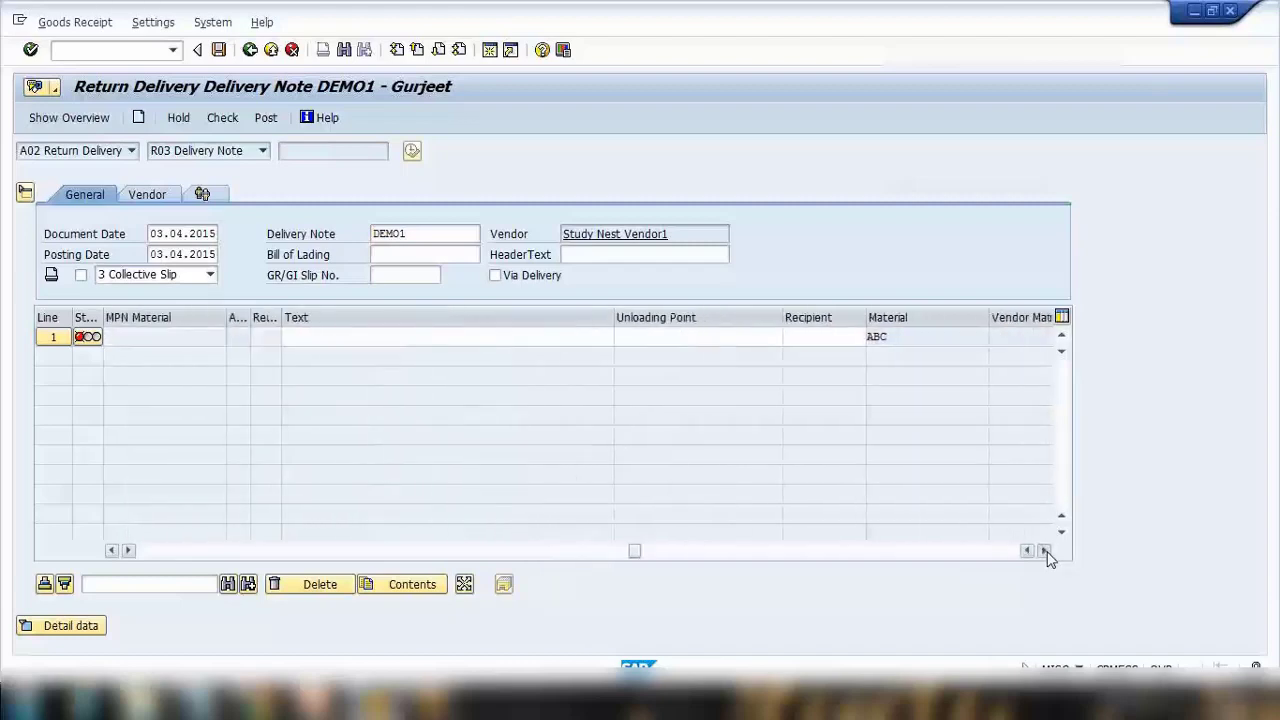
left_click(1045, 551)
left_click(1045, 551)
left_click(1045, 551)
left_click(1045, 551)
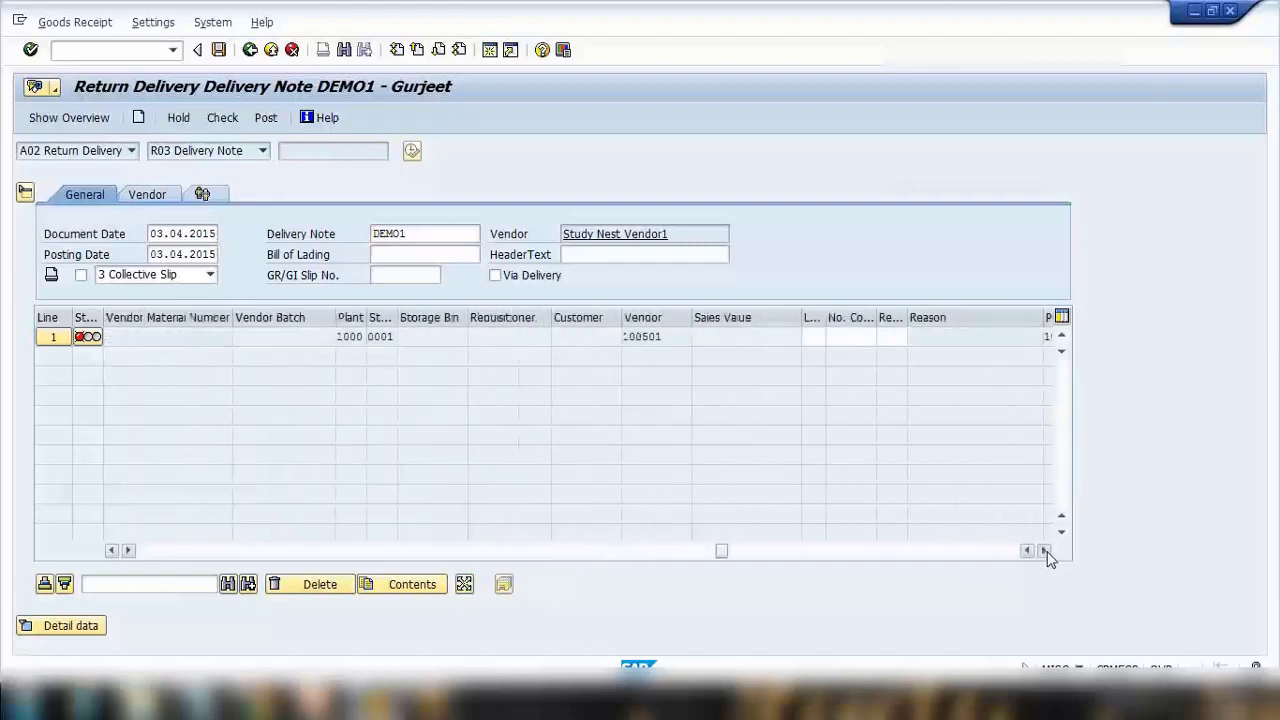
left_click(1045, 551)
left_click(763, 336)
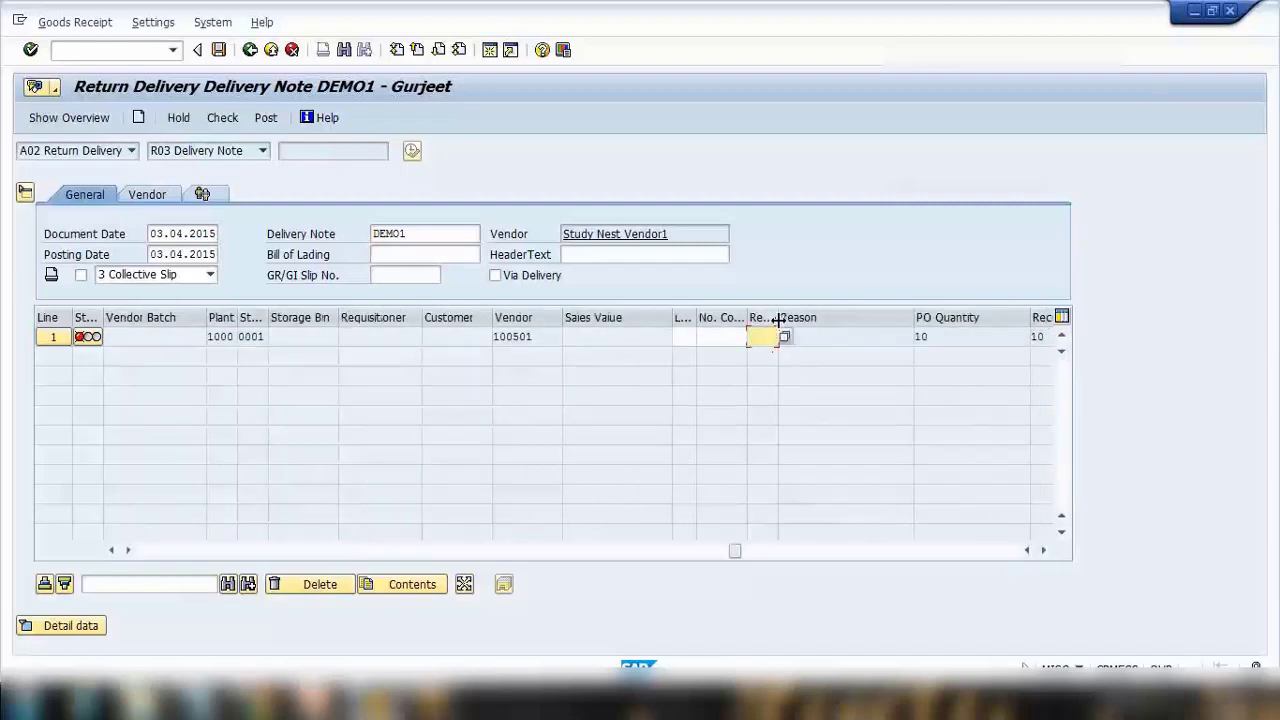
left_click_drag(778, 318, 824, 318)
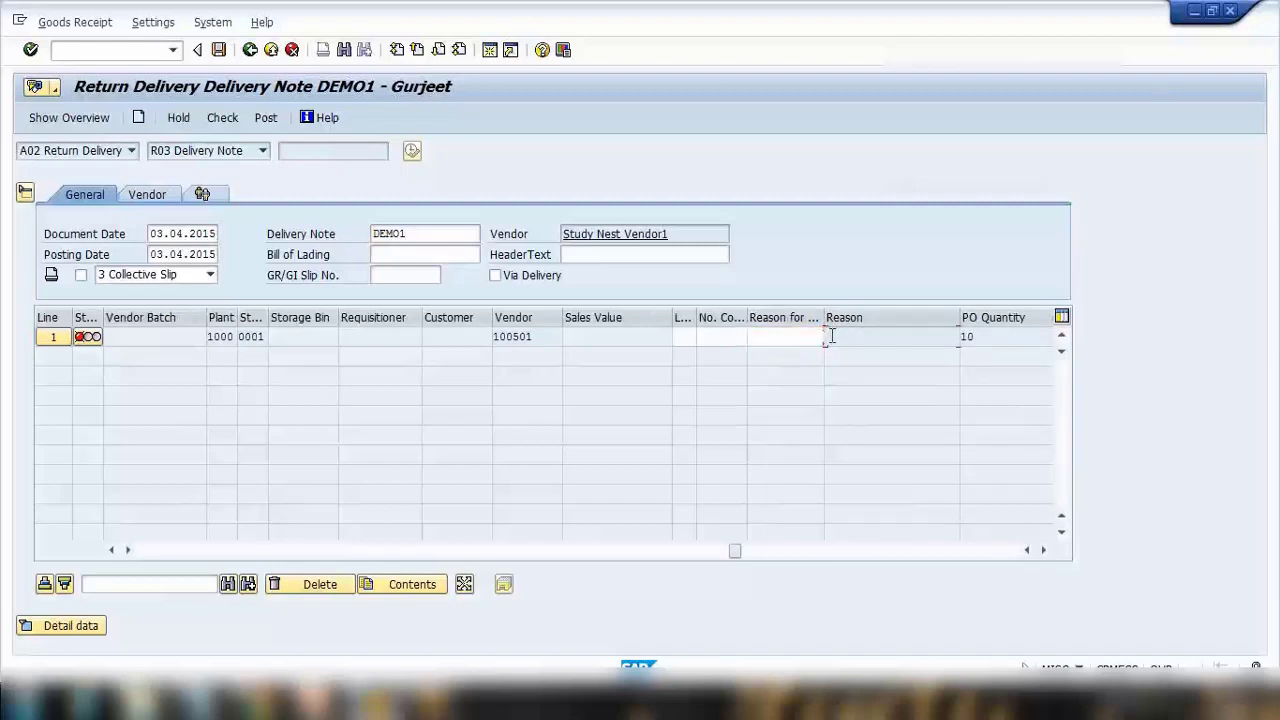
Set the notebook item's reason for movement to 0001 Poor quality and check the return delivery again.
left_click(830, 337)
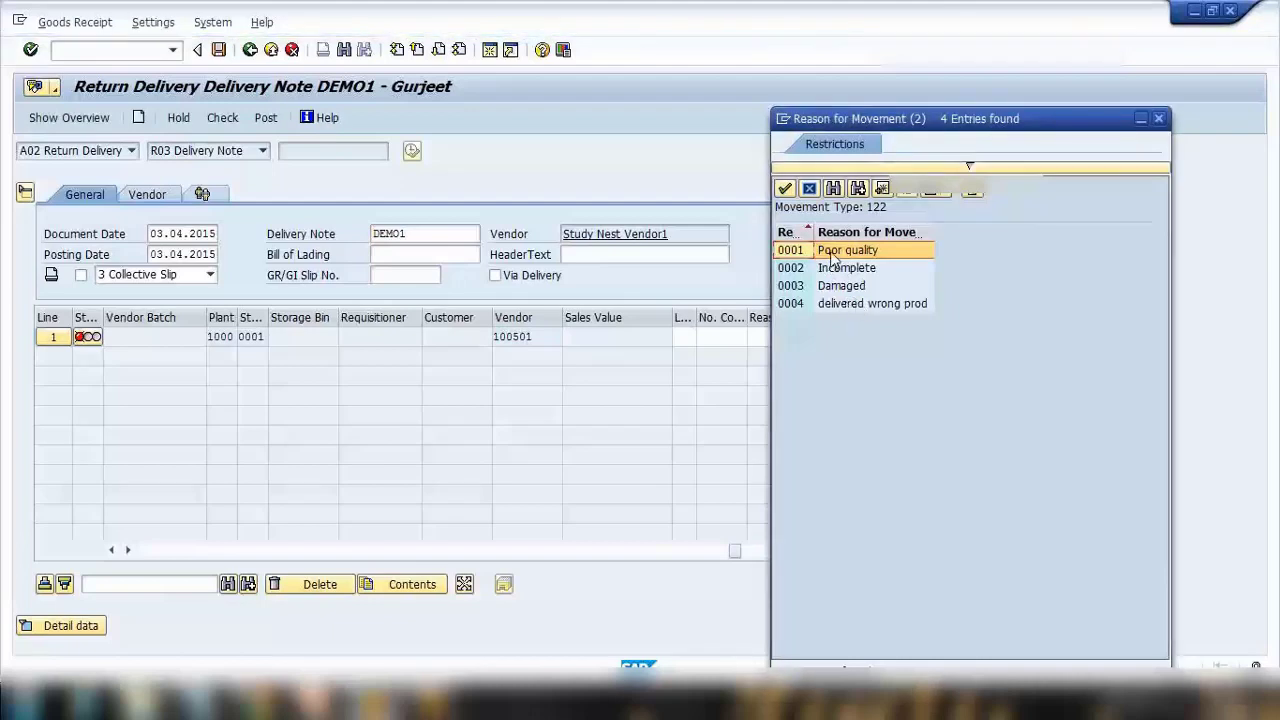
double_click(811, 303)
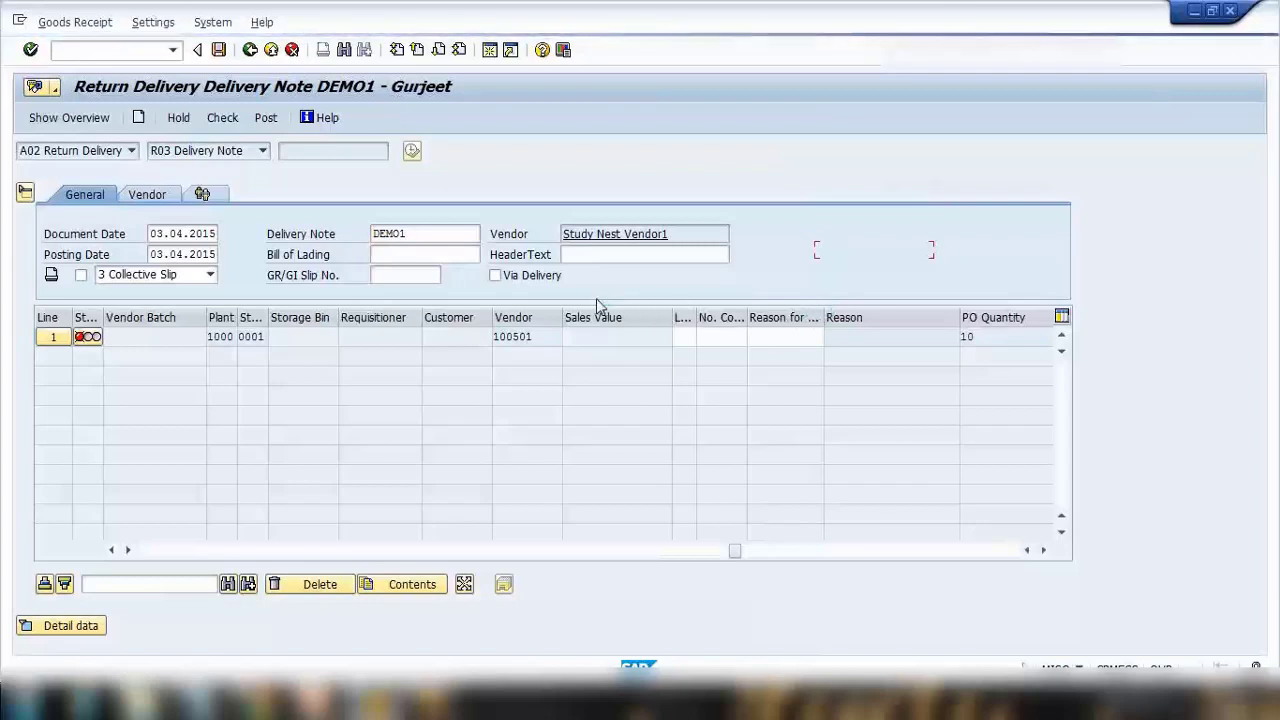
left_click(222, 117)
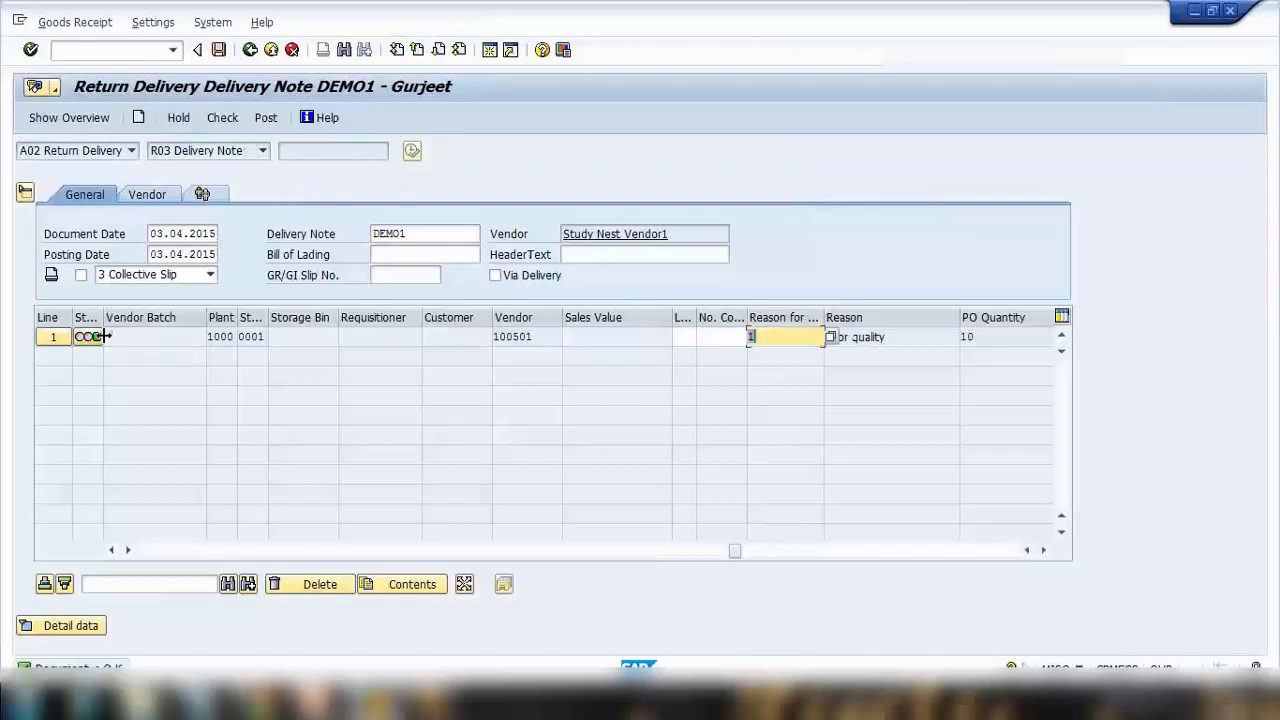
Post the return delivery, then switch to displaying material documents and load the document just posted.
left_click(266, 118)
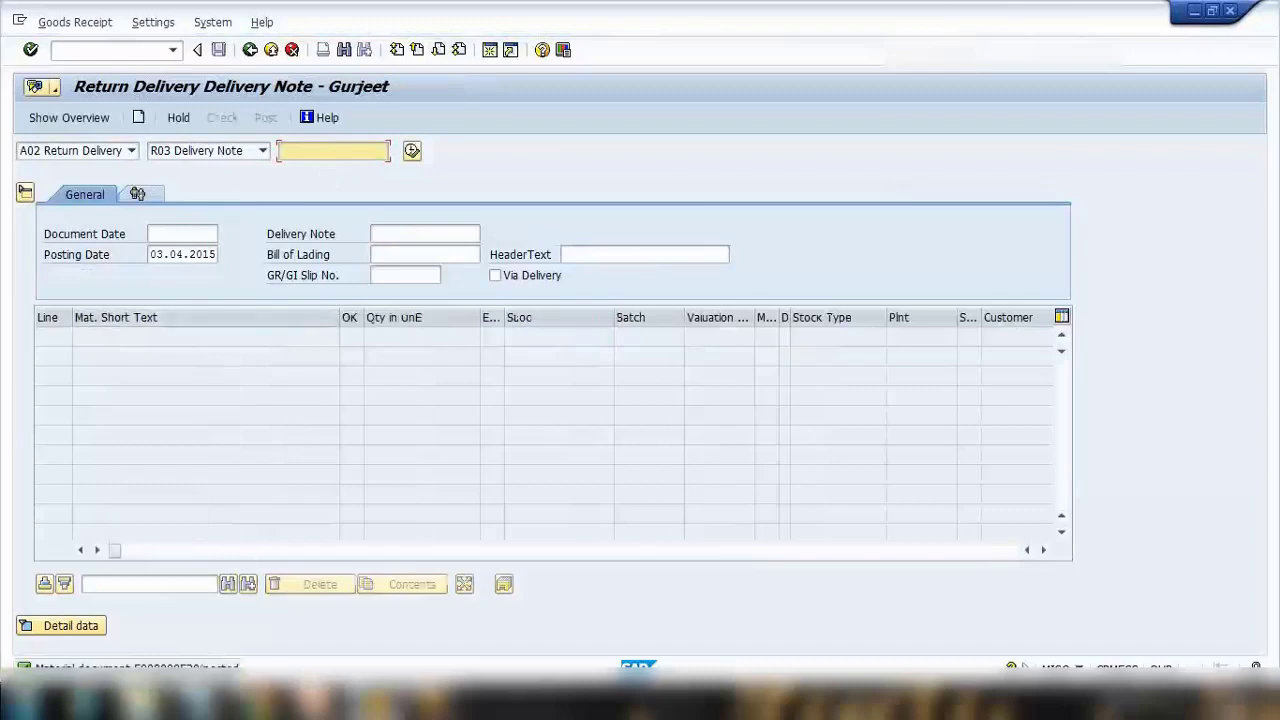
left_click(129, 152)
left_click(89, 200)
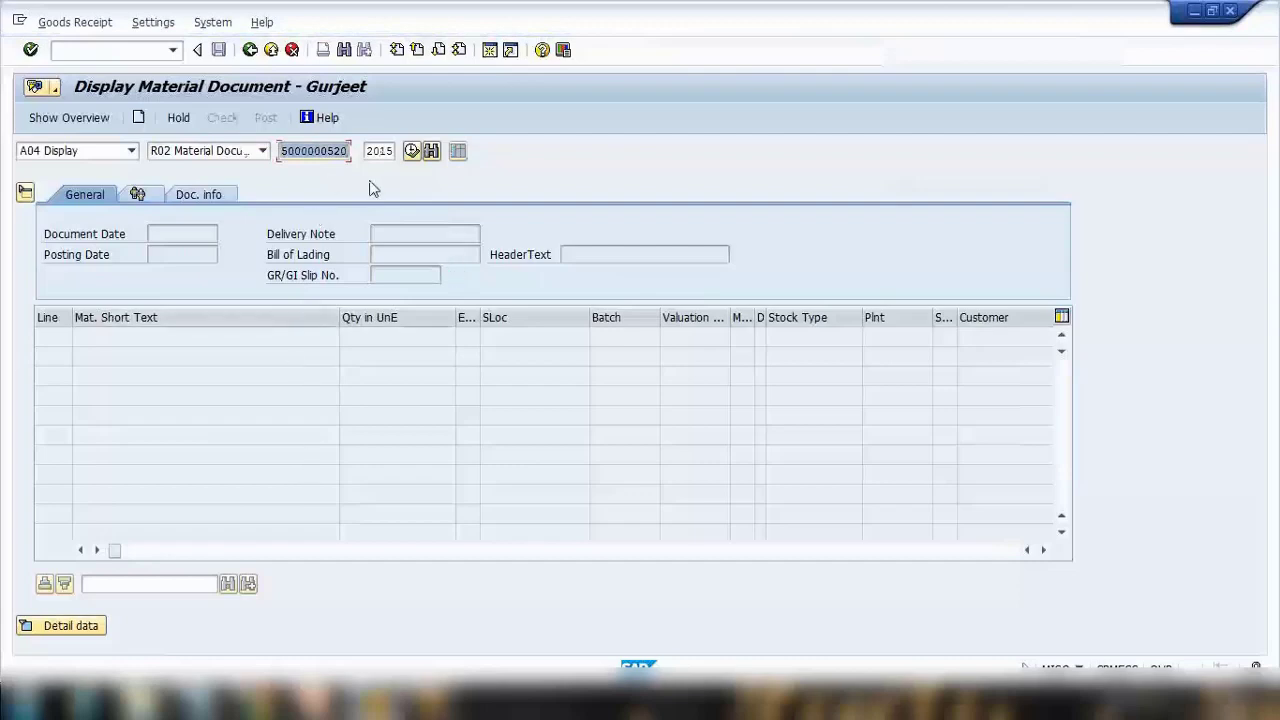
left_click(411, 151)
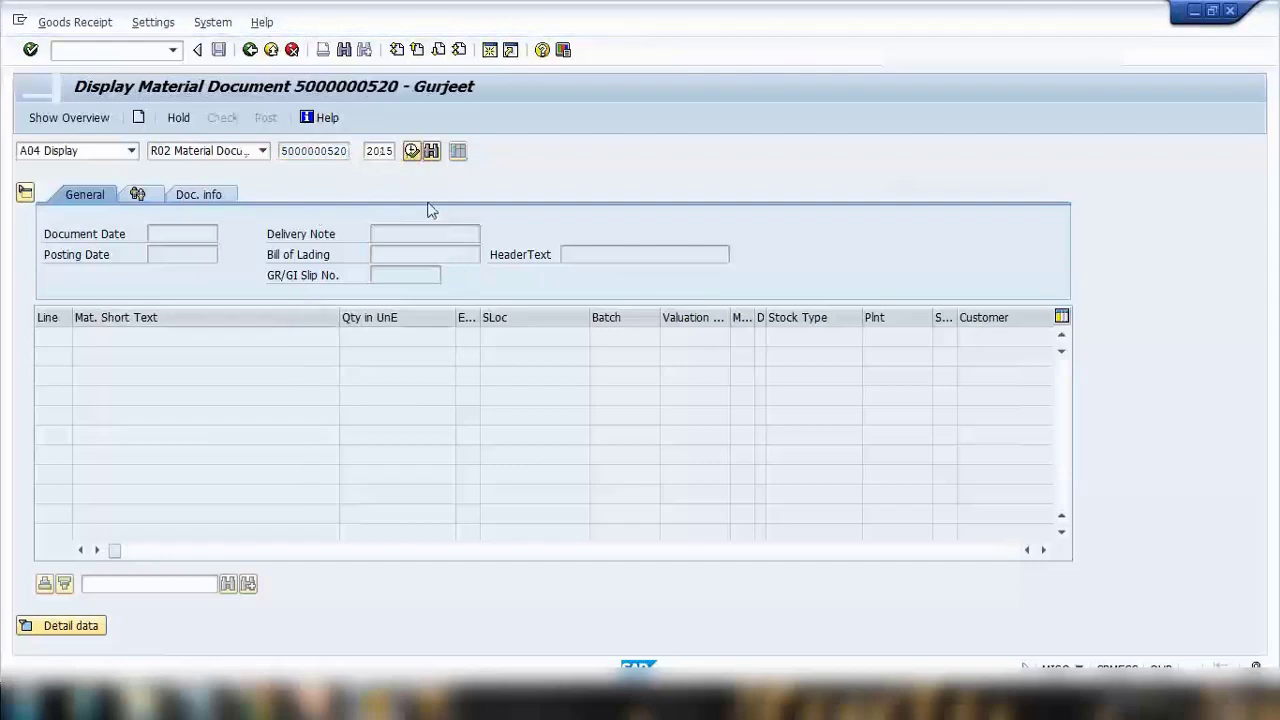
Show the item's purchase order data in the material document and open the linked purchase order's history.
left_click(90, 625)
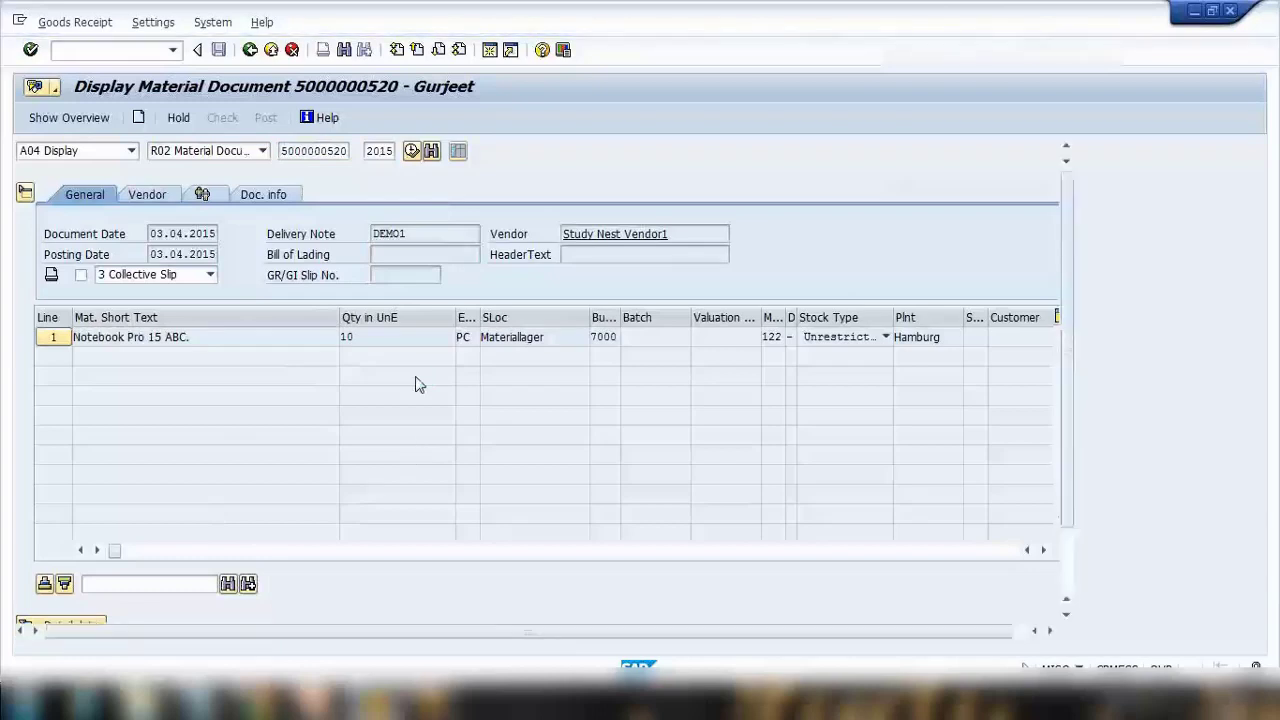
left_click(341, 466)
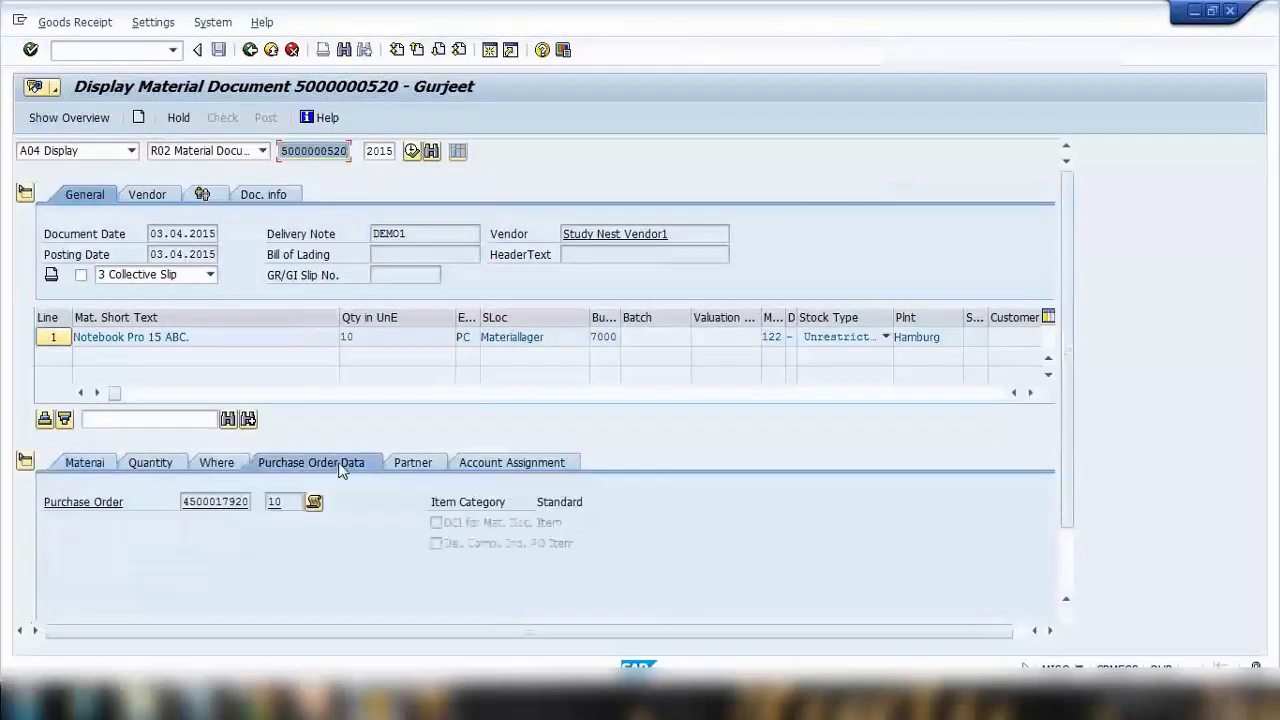
left_click_drag(187, 505, 255, 511)
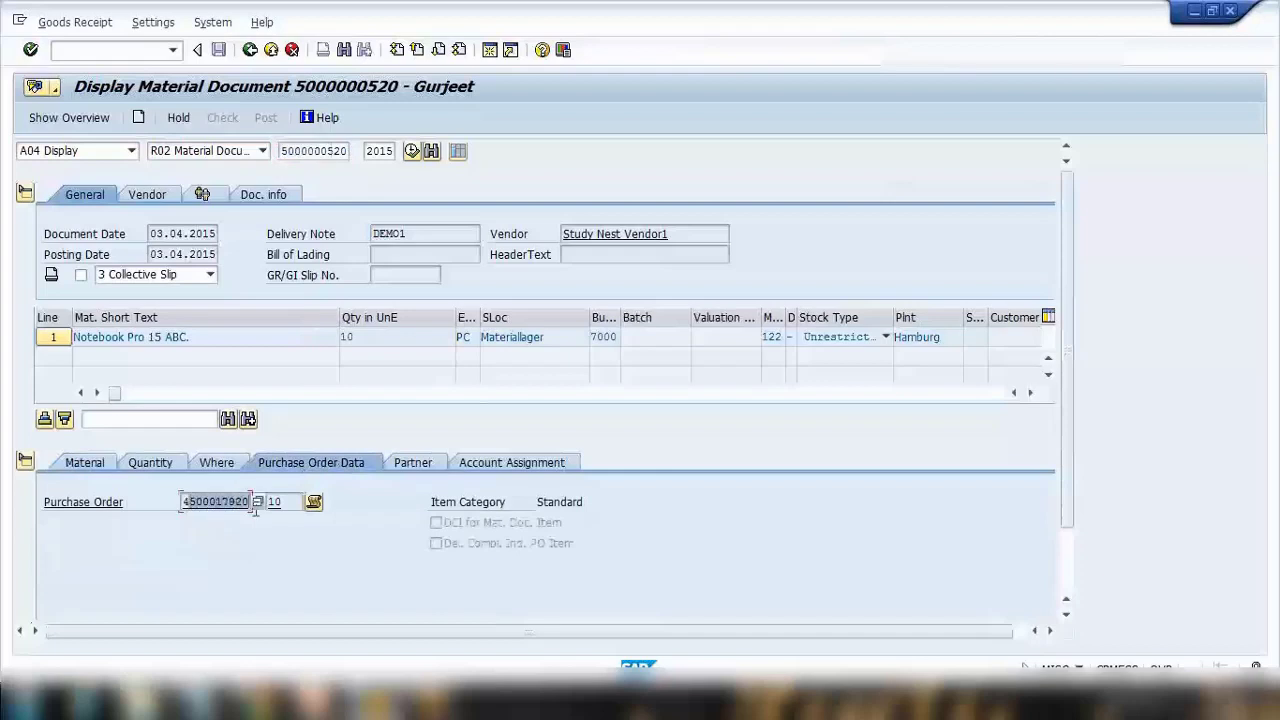
double_click(231, 508)
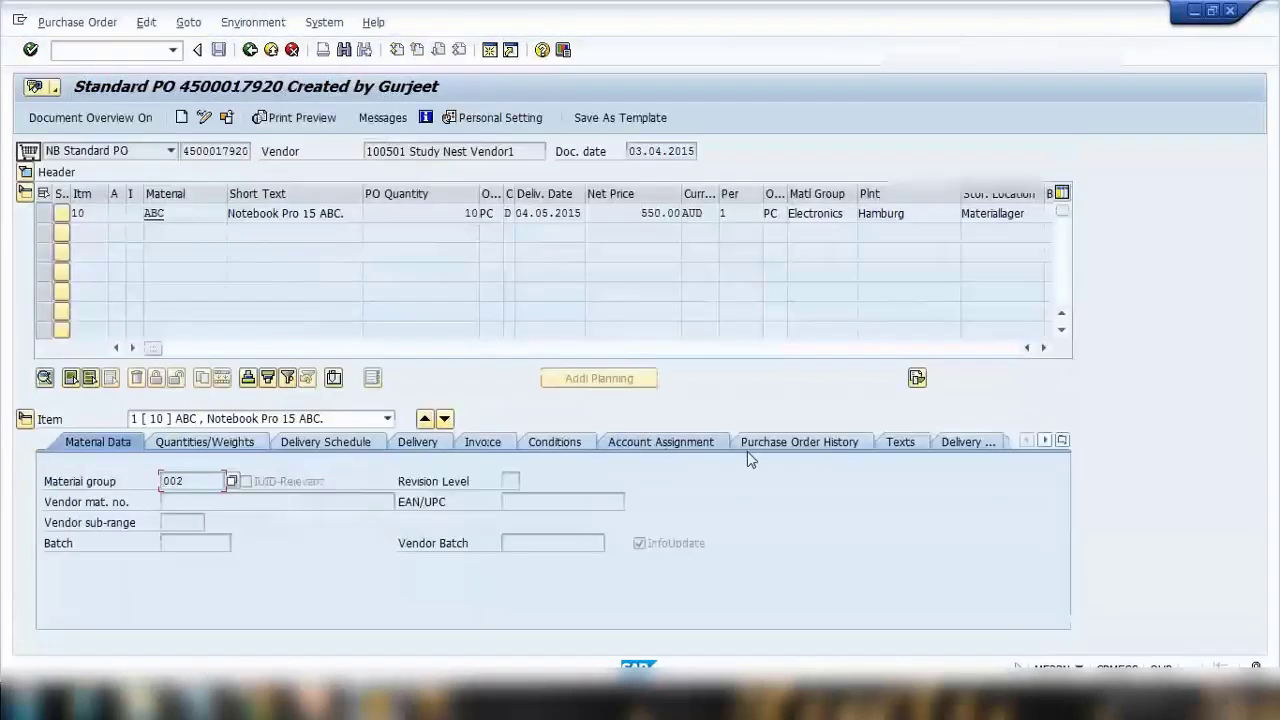
left_click(788, 444)
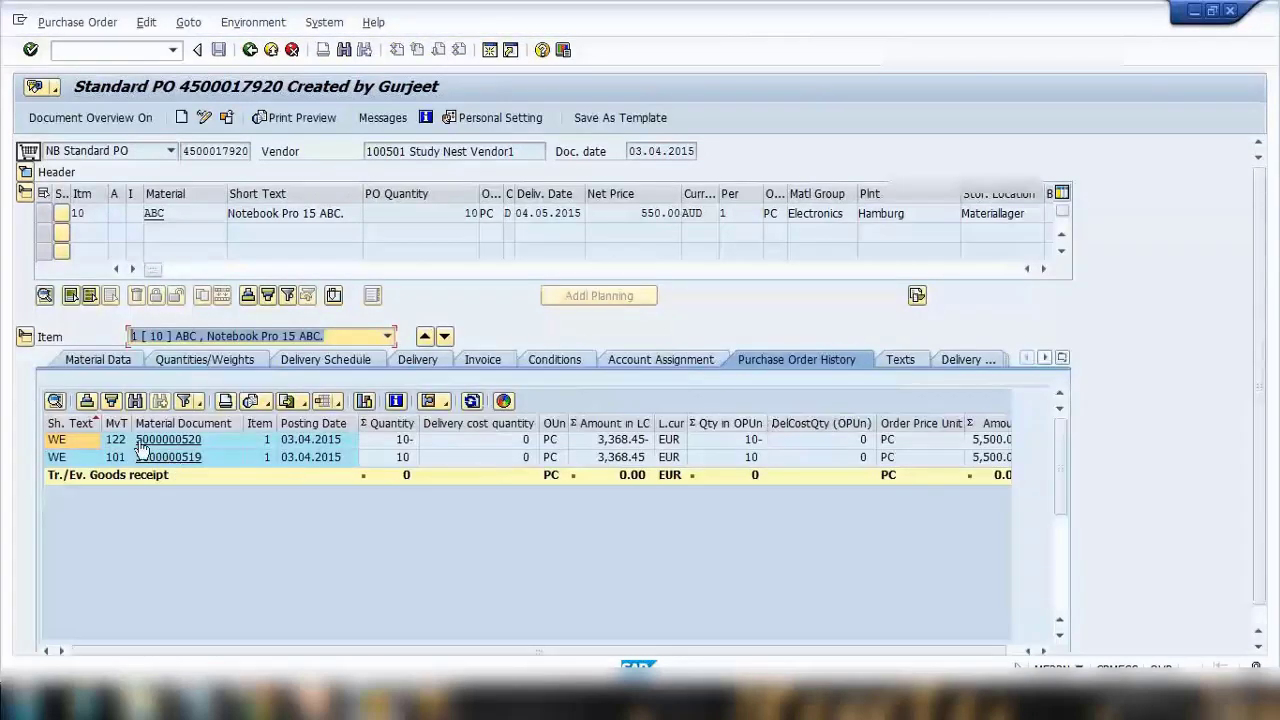
Compare the movement types, quantities and local currency amounts of the goods receipt and return delivery entries in the purchase order history.
left_click(76, 444)
left_click(76, 458)
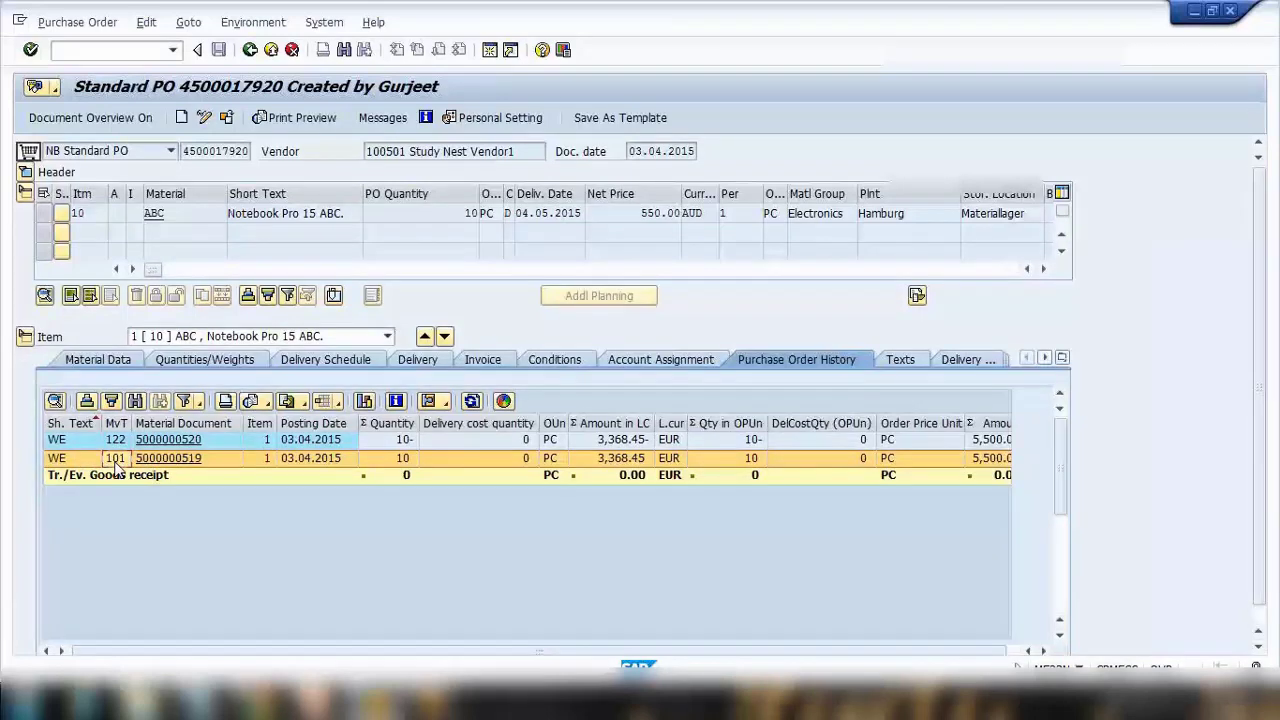
left_click(115, 445)
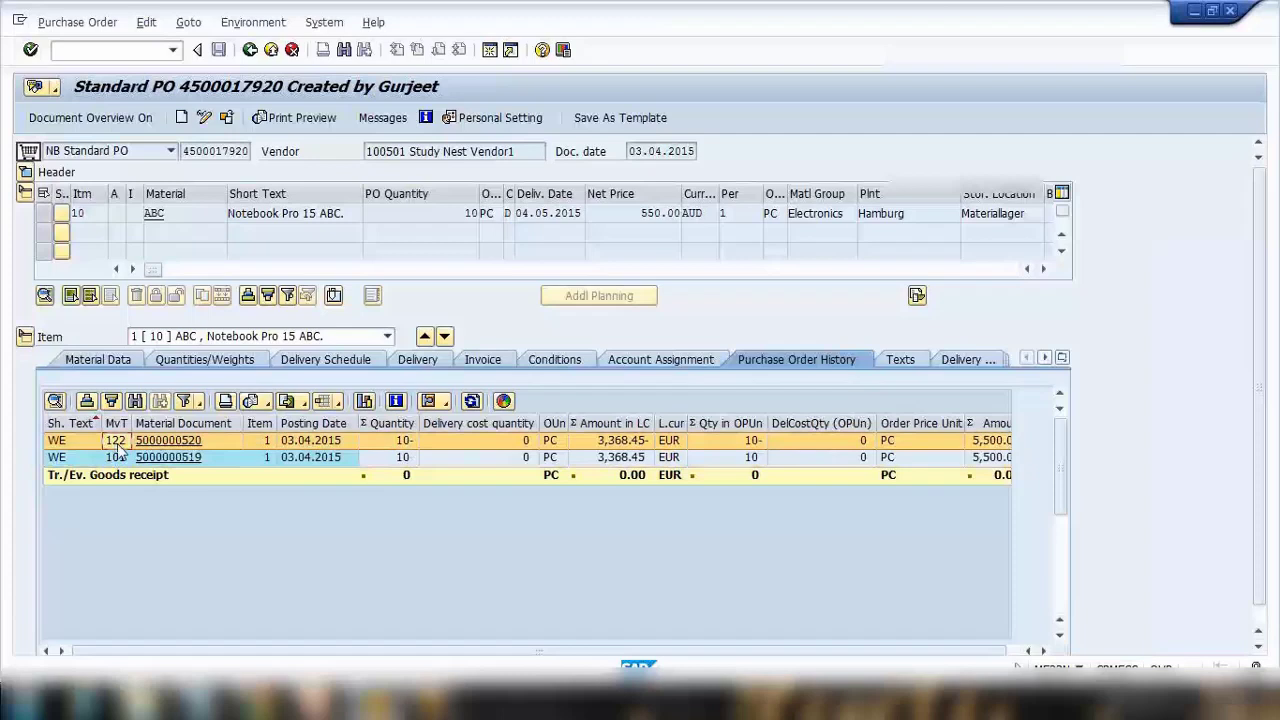
left_click(393, 458)
left_click(400, 441)
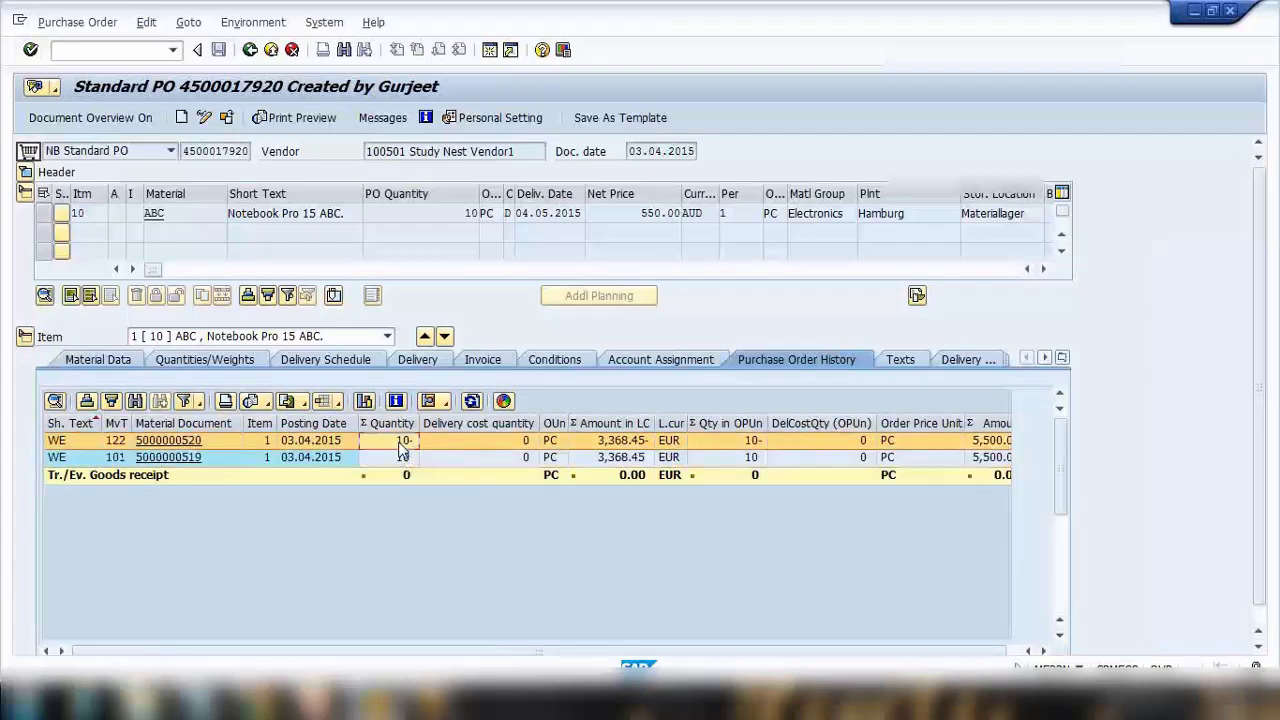
left_click(620, 458)
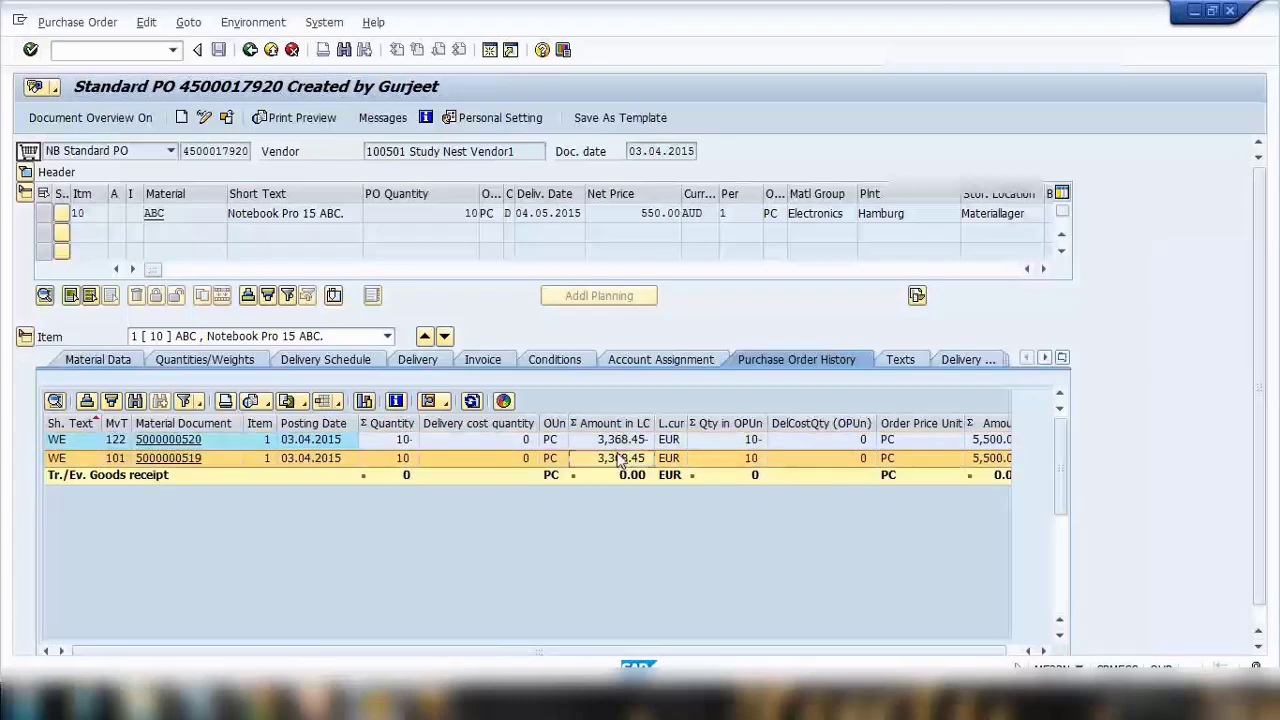
left_click(621, 443)
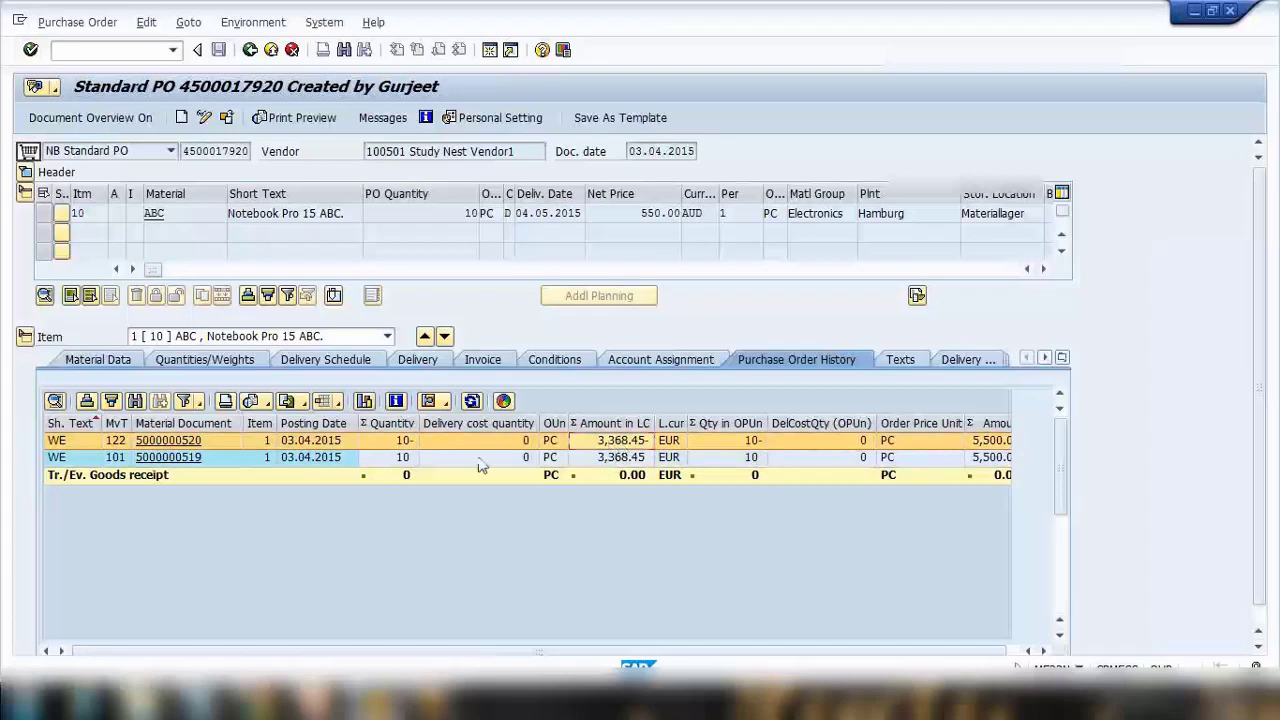
left_click(118, 458)
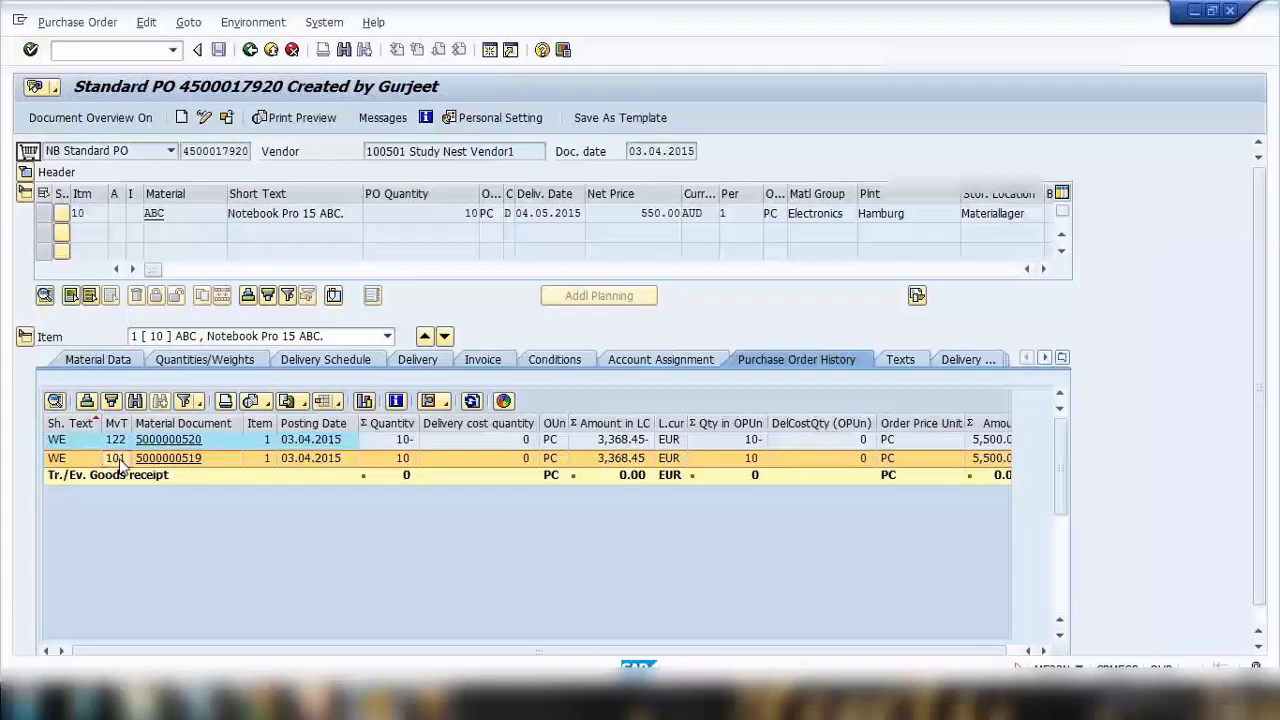
left_click(117, 460)
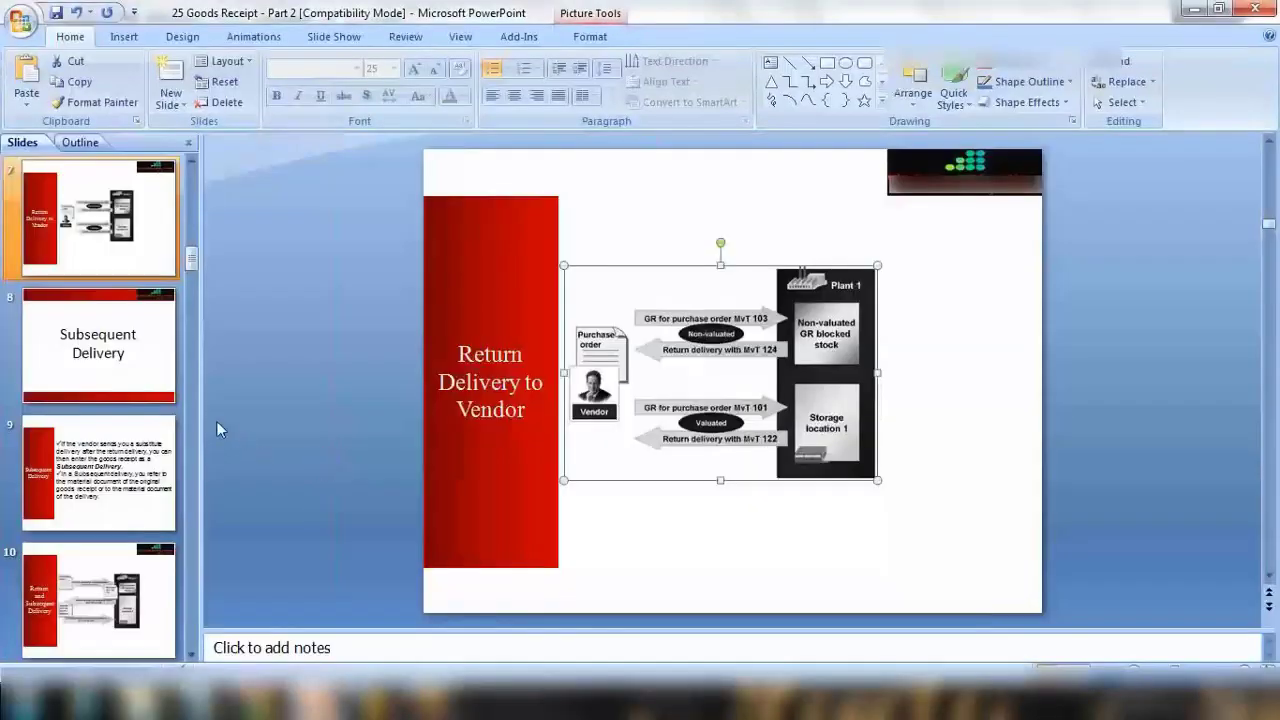
In the Goods Receipt - Part 2 PowerPoint presentation, look through the slide thumbnails and select slide 7, the Return Delivery to Vendor diagram.
scroll(226, 427, "up", 1)
scroll(174, 409, "up", 1)
scroll(174, 409, "down", 2)
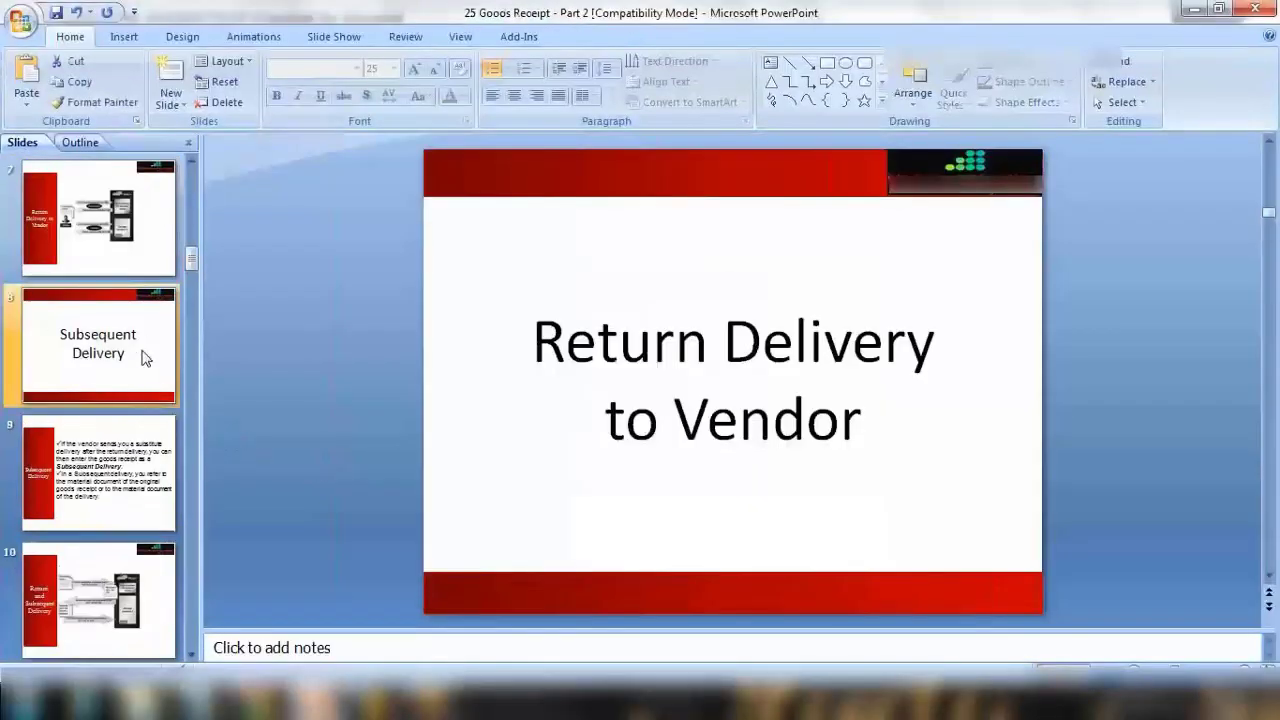
scroll(153, 350, "down", 1)
scroll(153, 350, "down", 1)
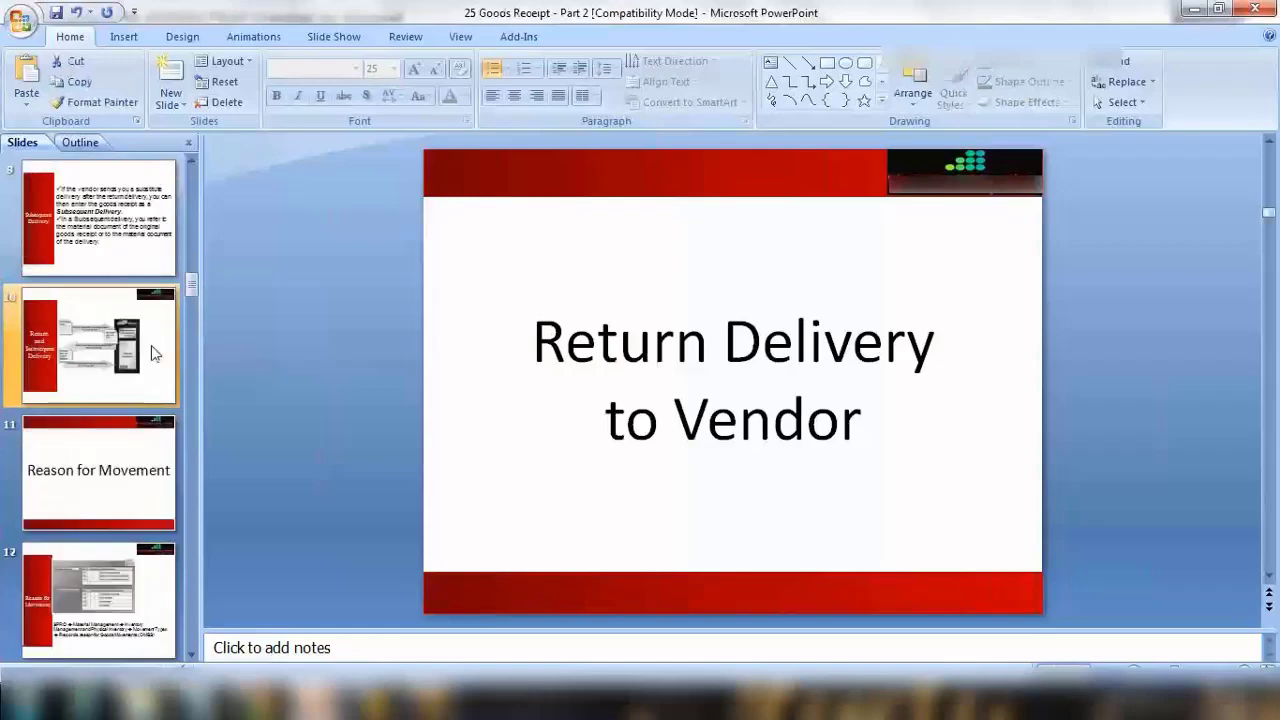
scroll(153, 352, "up", 2)
left_click(130, 262)
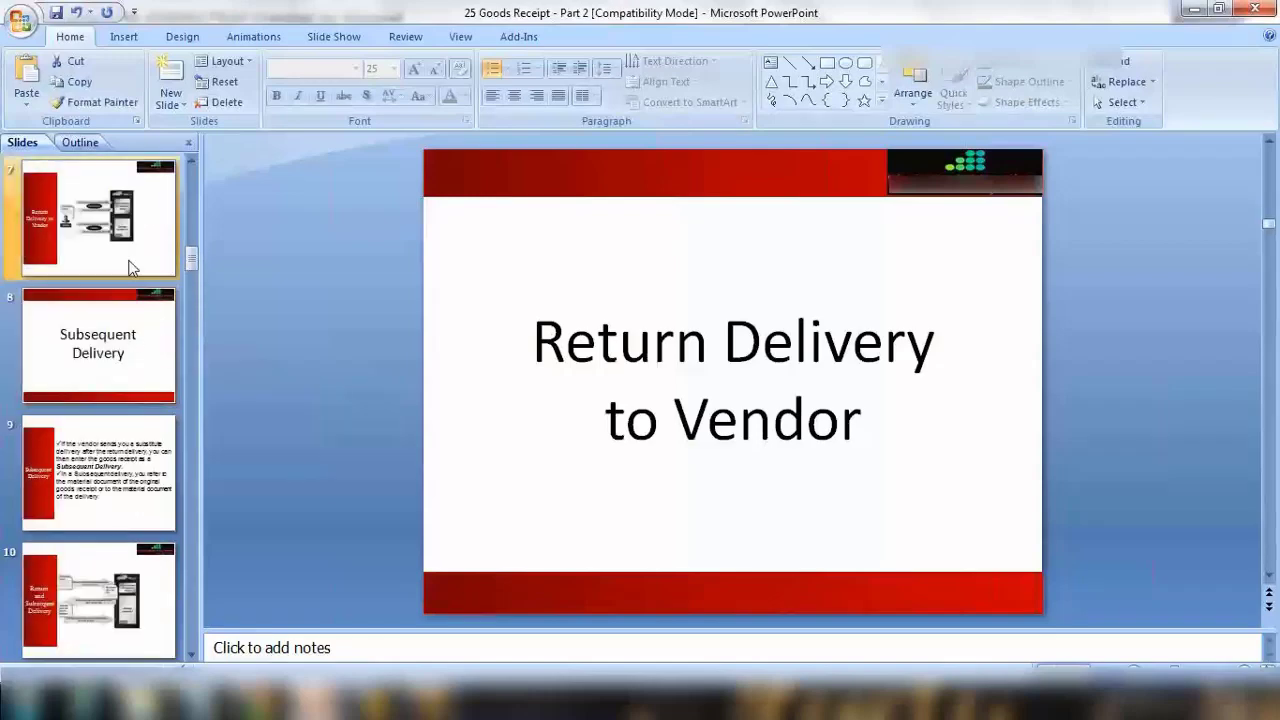
Start the slide show from the selected slide and advance to the first bullet point of the Subsequent Delivery explanation.
left_click(1076, 666)
key("Right")
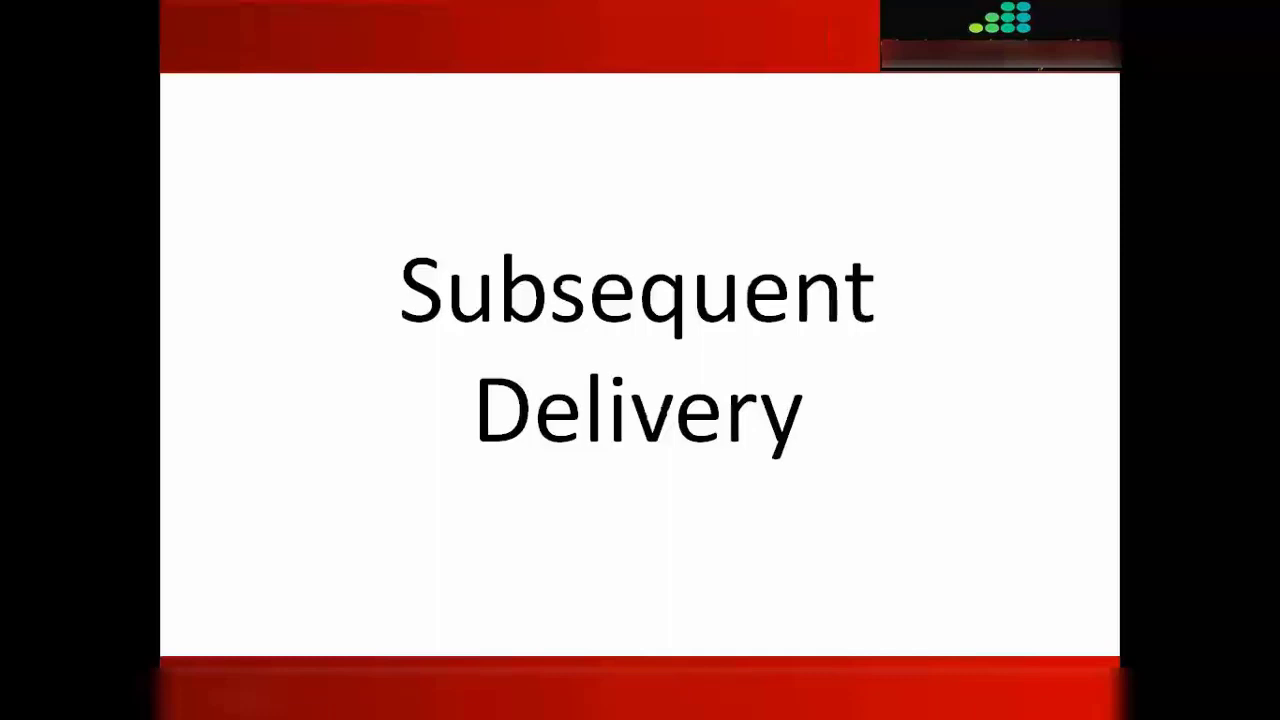
key("Right")
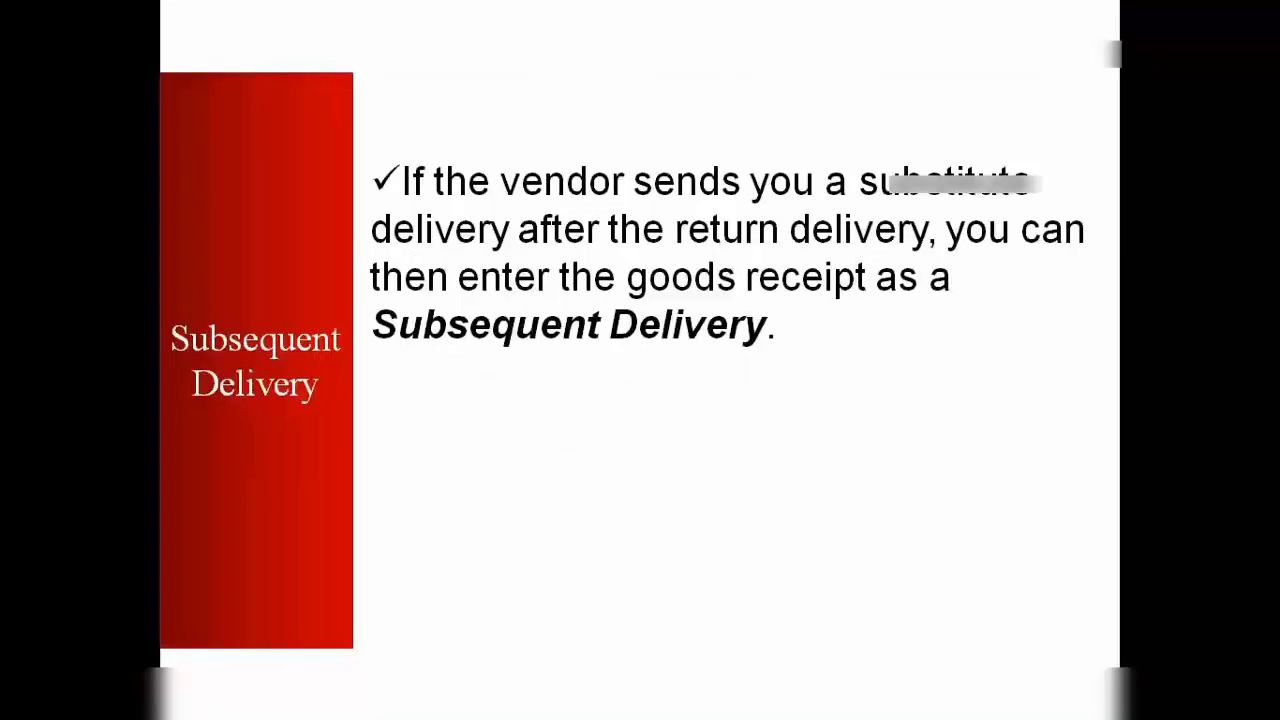